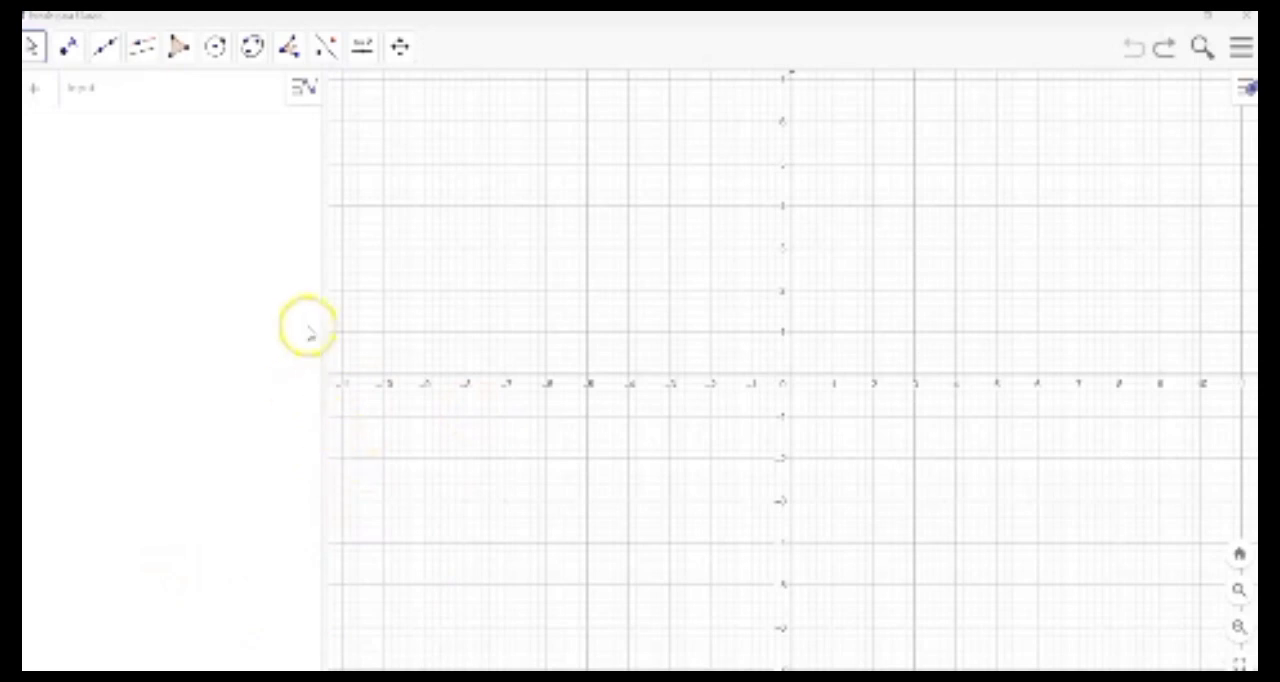
- Place points at (2, 6), (5, 3) and the intersection of the x- and y-axes
left_click_drag(487, 315, 314, 428)
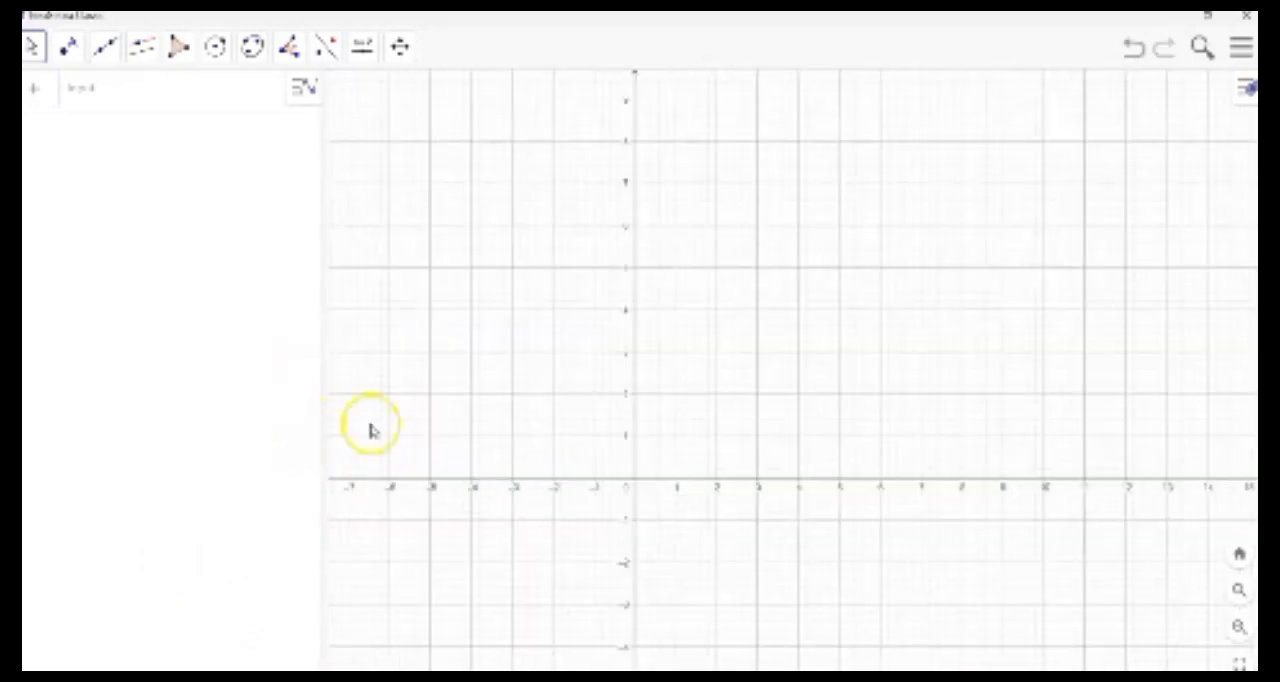
left_click_drag(423, 422, 354, 462)
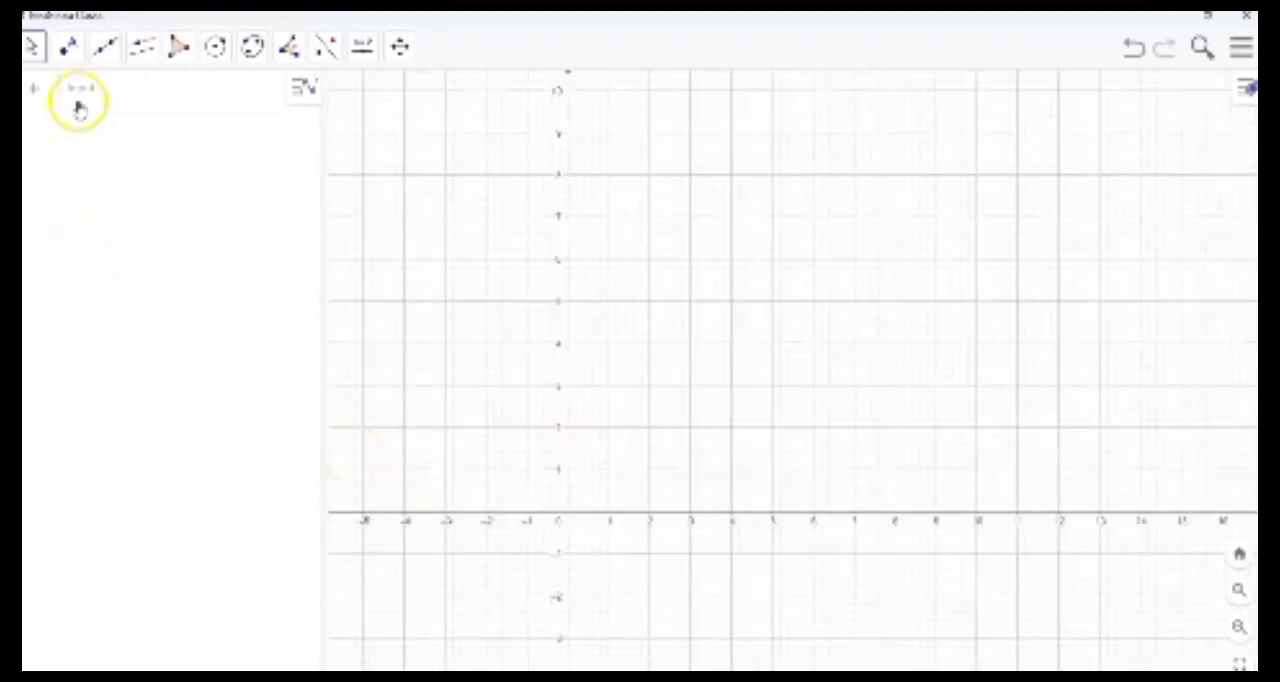
left_click(66, 50)
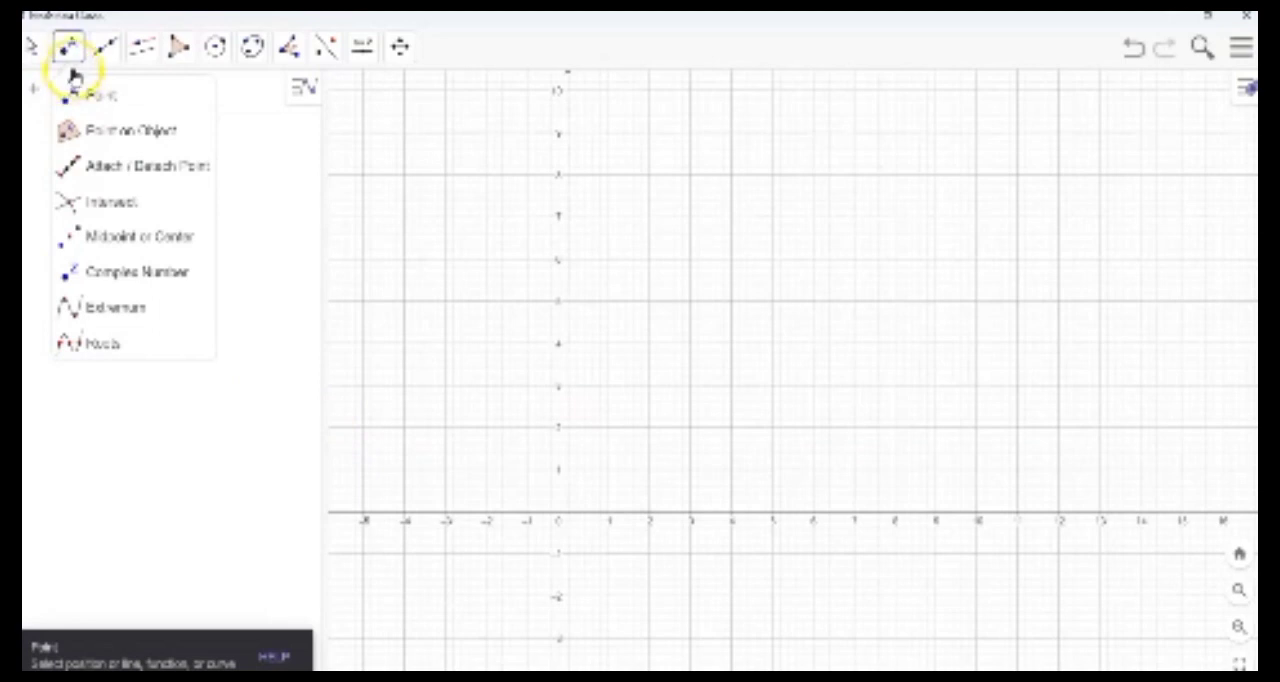
left_click(68, 52)
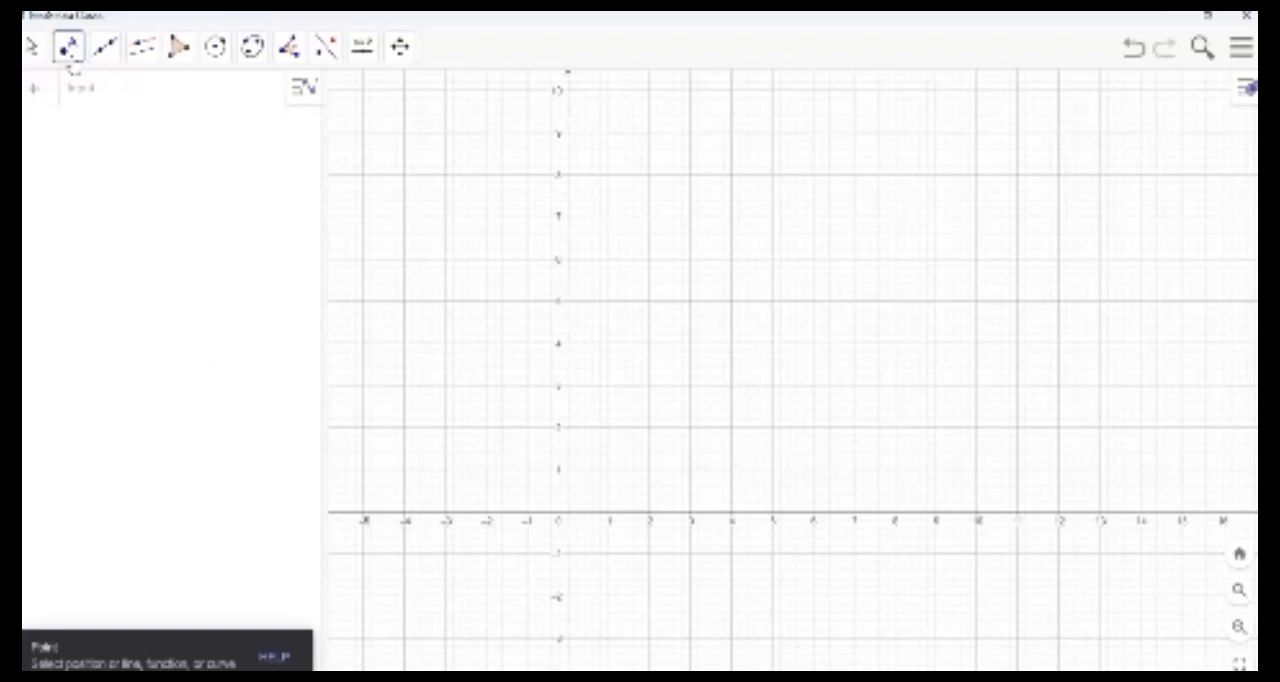
left_click(68, 50)
left_click(92, 95)
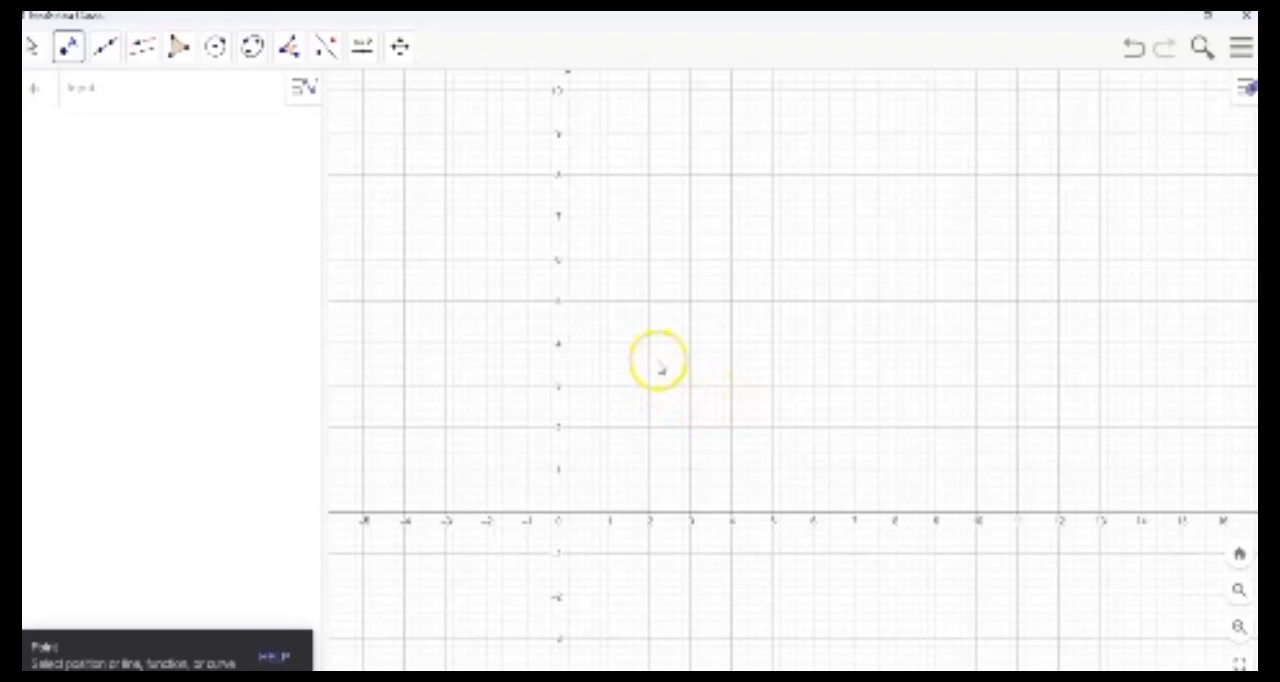
left_click(649, 261)
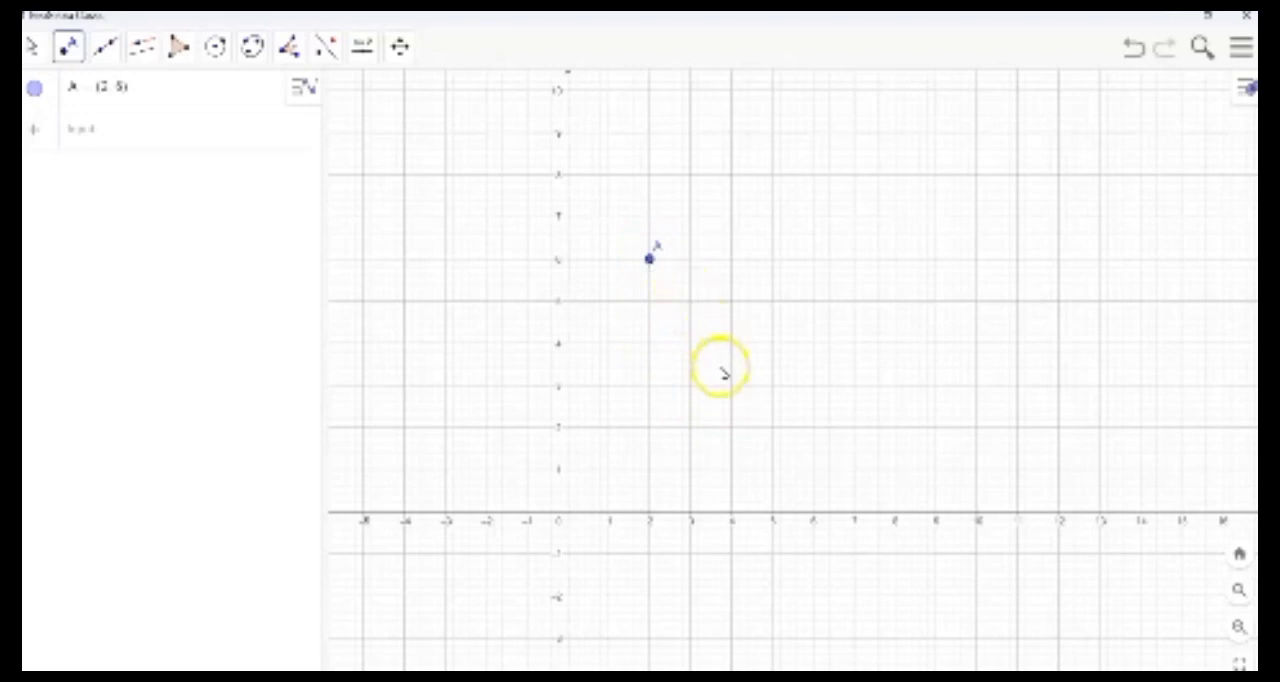
left_click(772, 390)
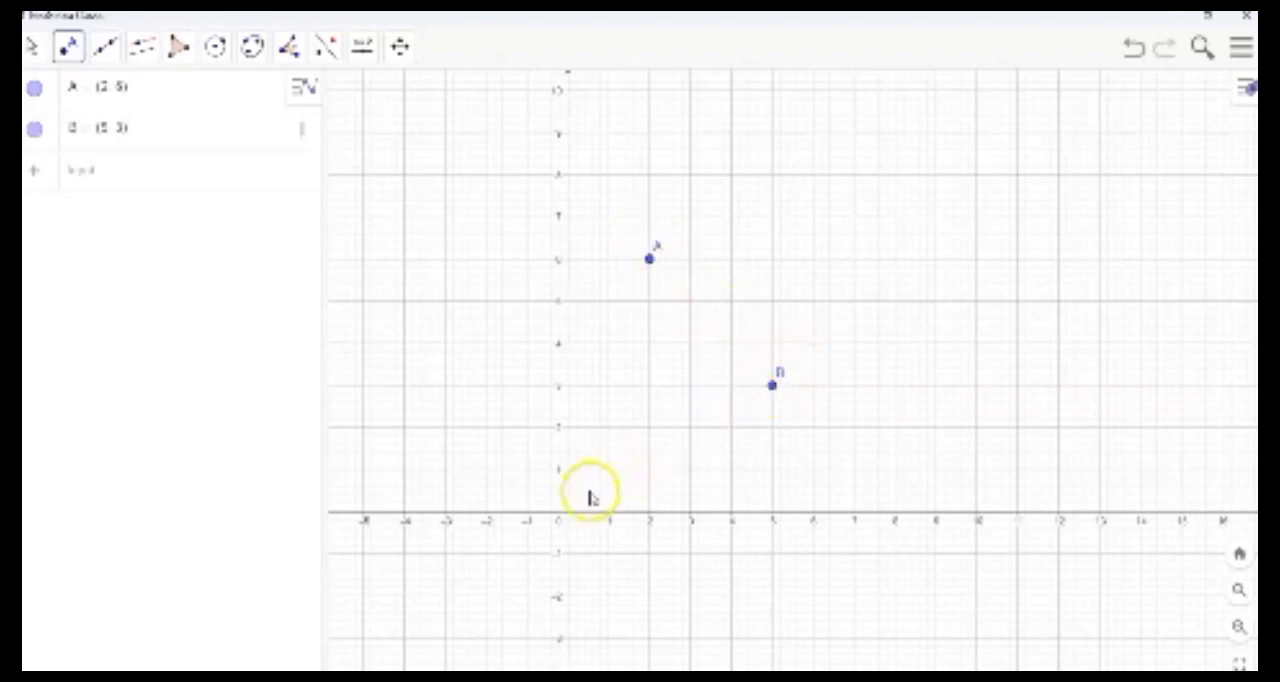
left_click(566, 516)
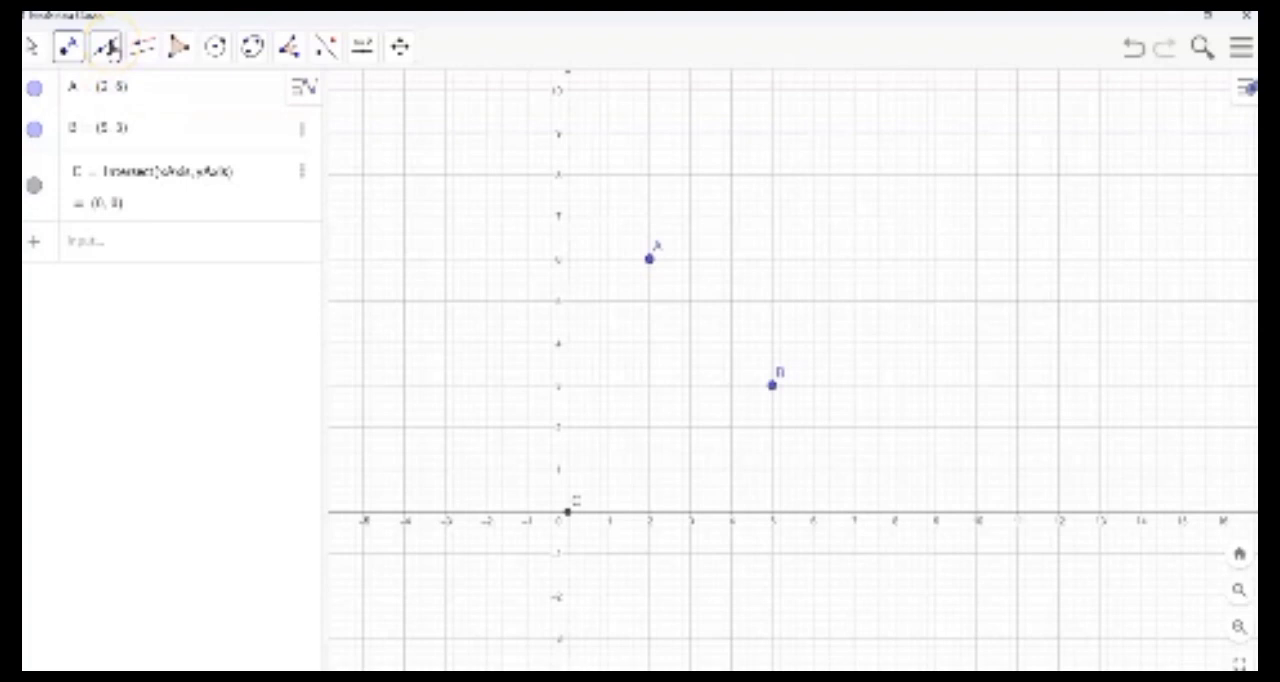
- Draw a vector from the origin point C to point A
left_click(107, 46)
left_click(172, 262)
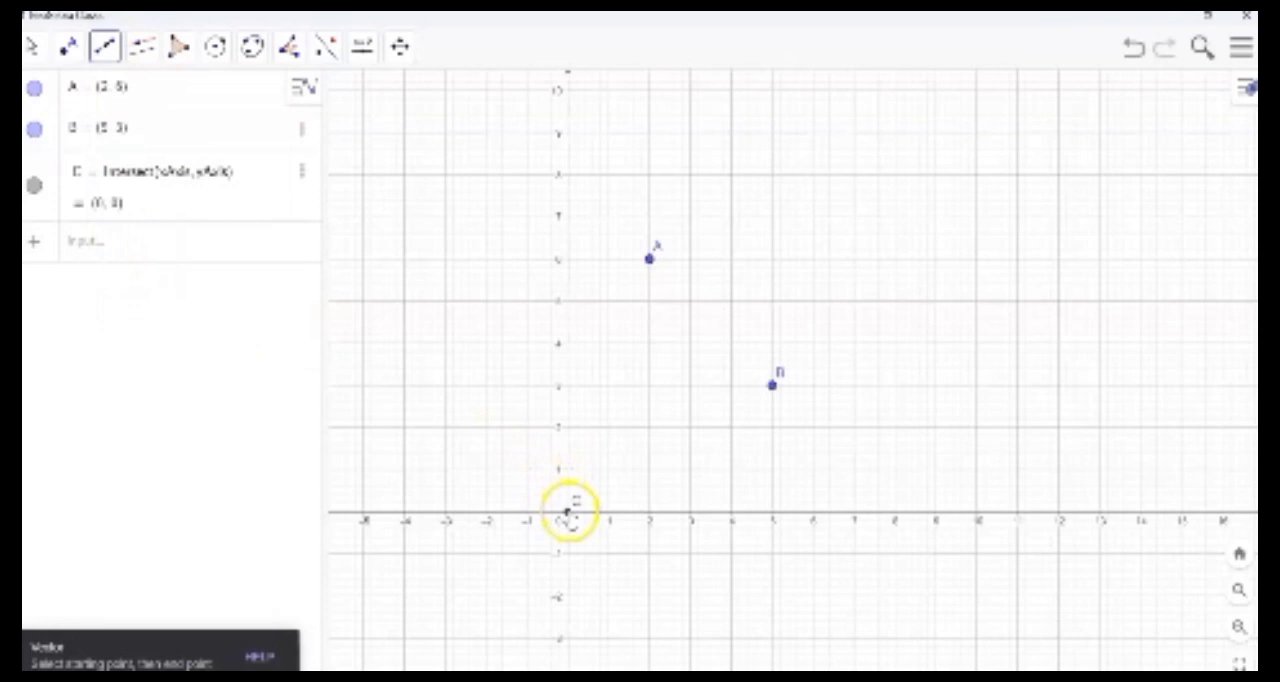
left_click(566, 513)
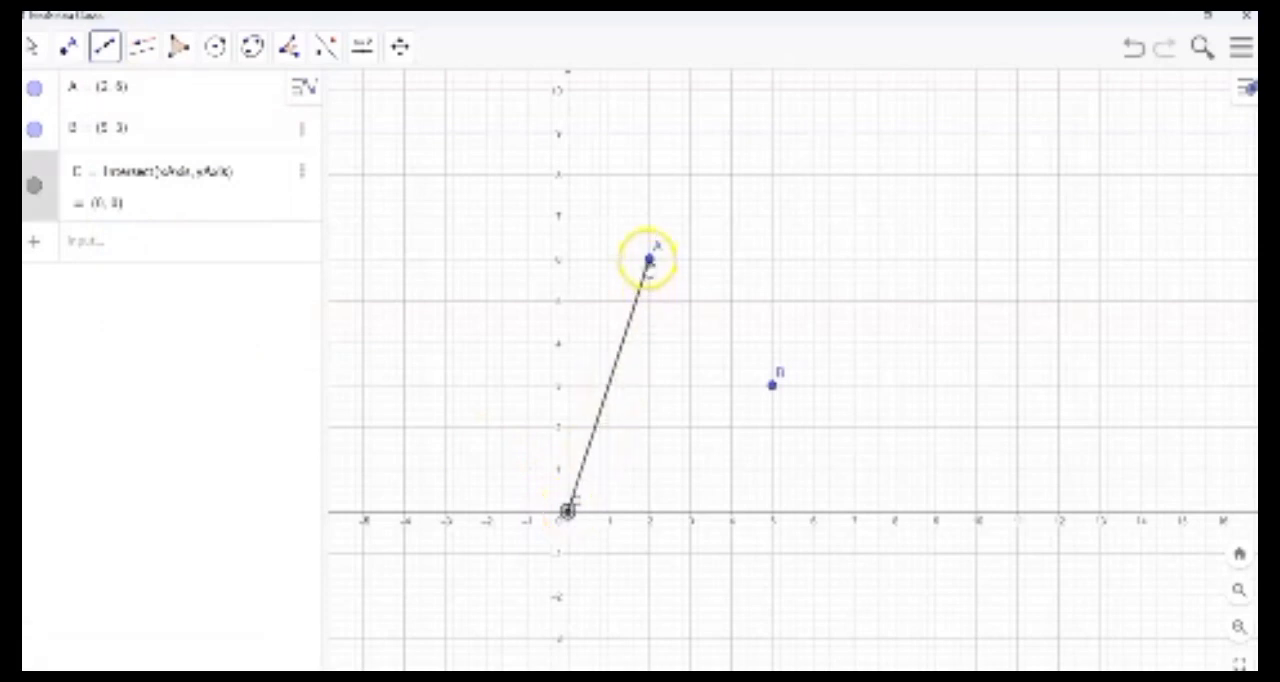
left_click(648, 262)
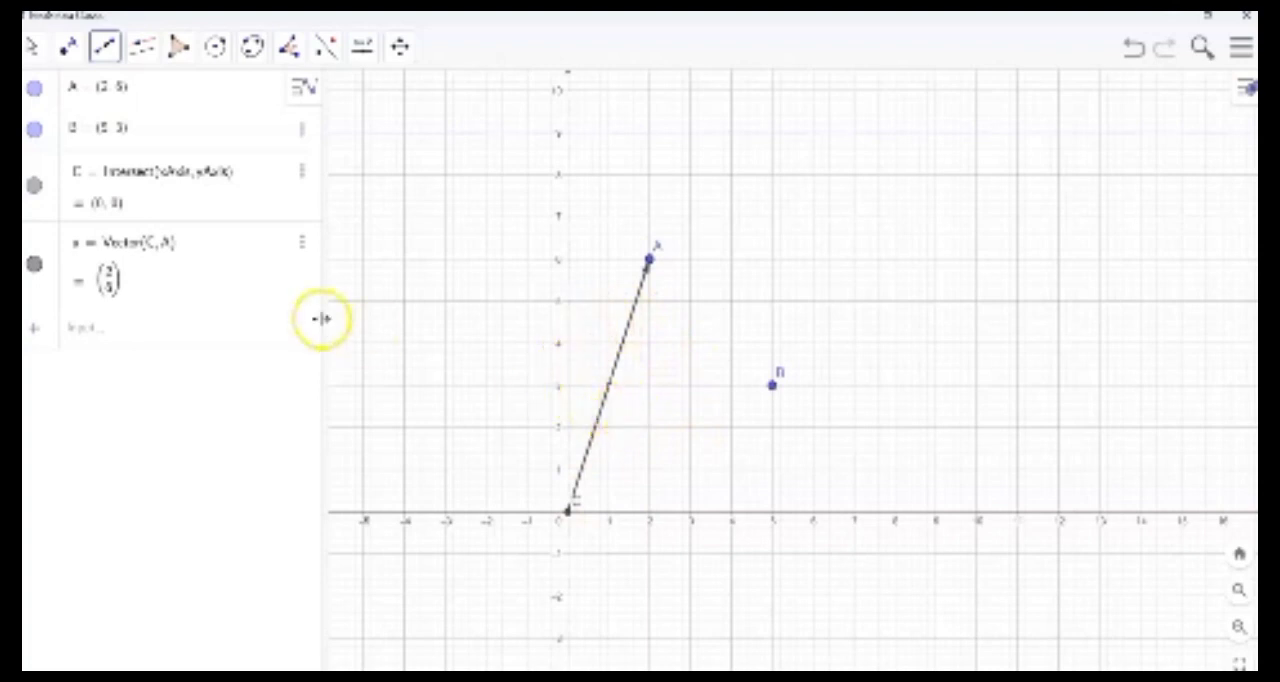
- Define a second origin point with the expression D = (0, 0)
left_click(190, 338)
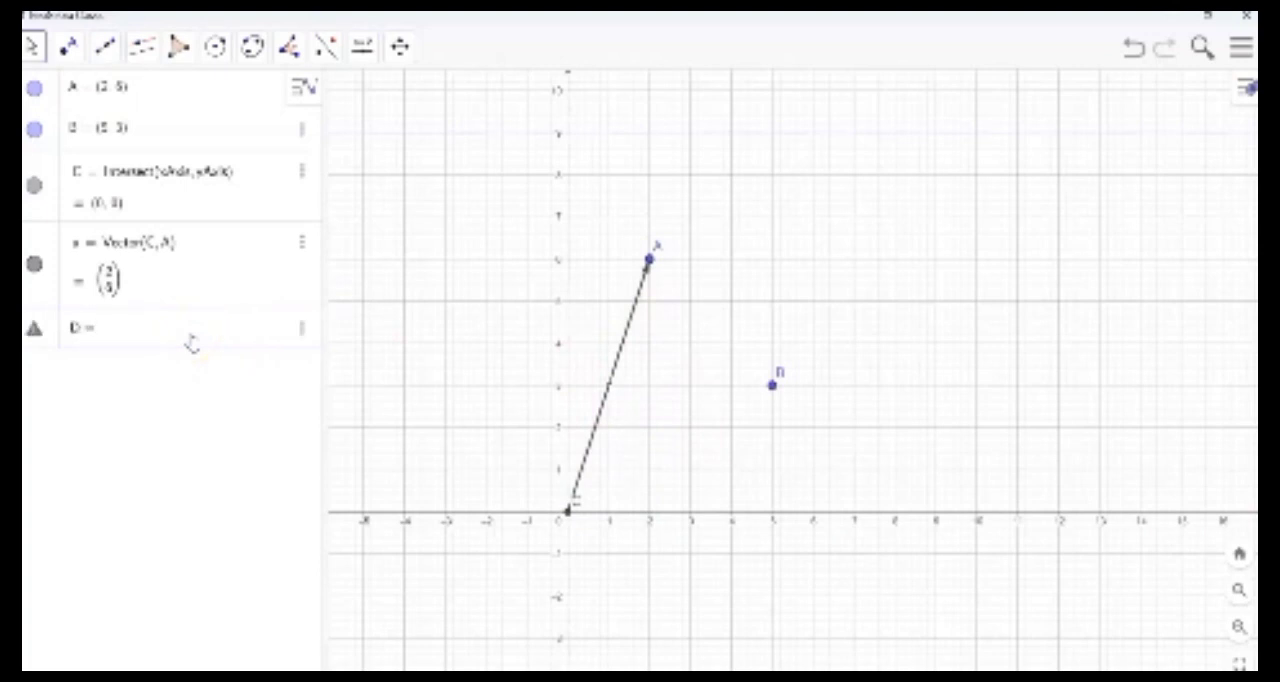
type("D = (0, 0")
key("Return")
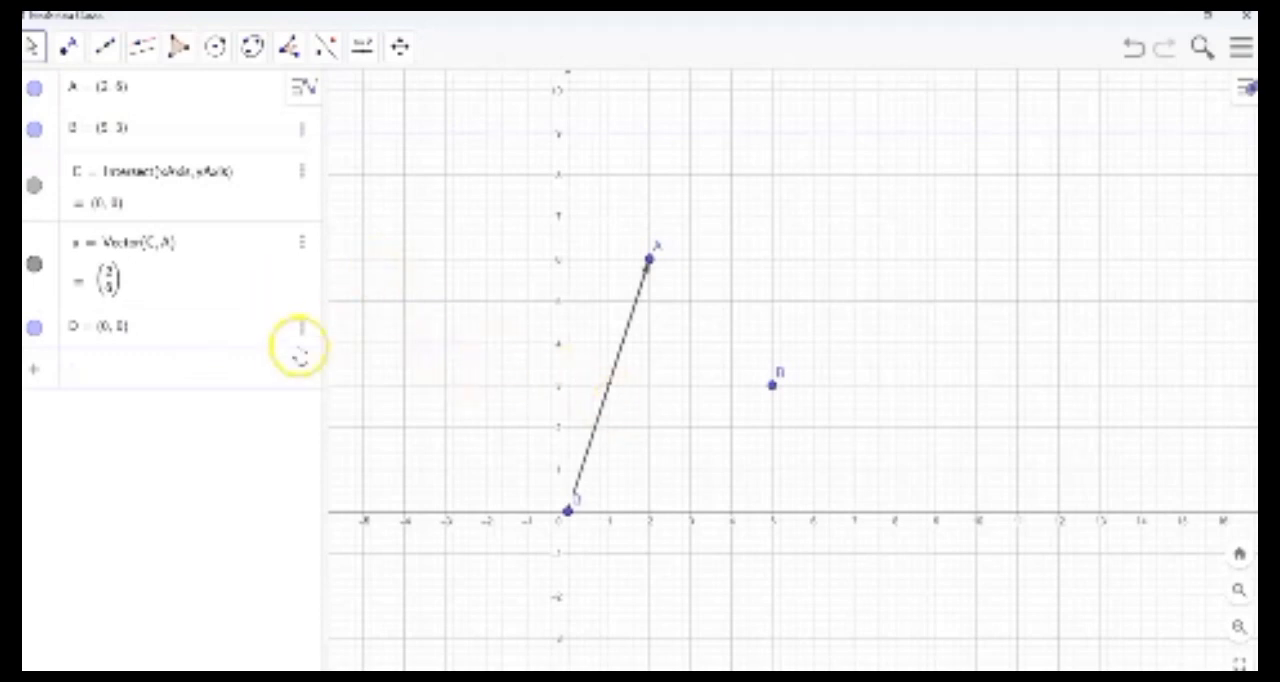
- Draw a vector from point D to point B
left_click(106, 47)
left_click(170, 275)
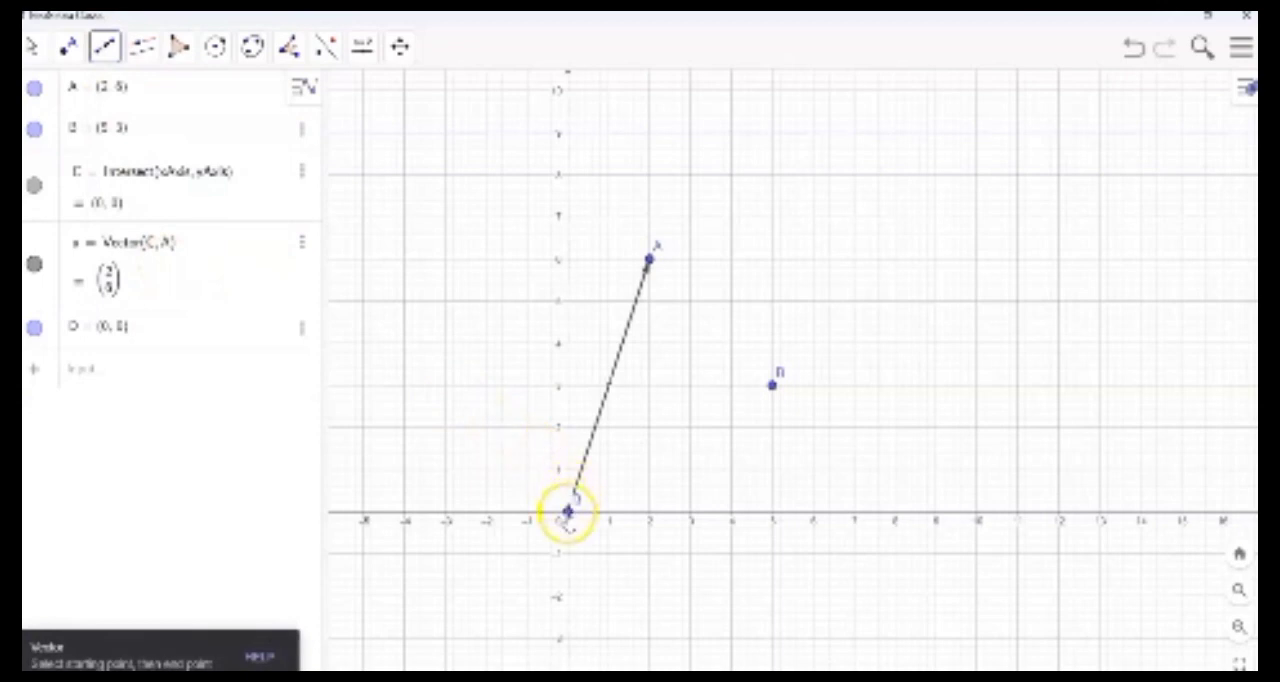
left_click(566, 512)
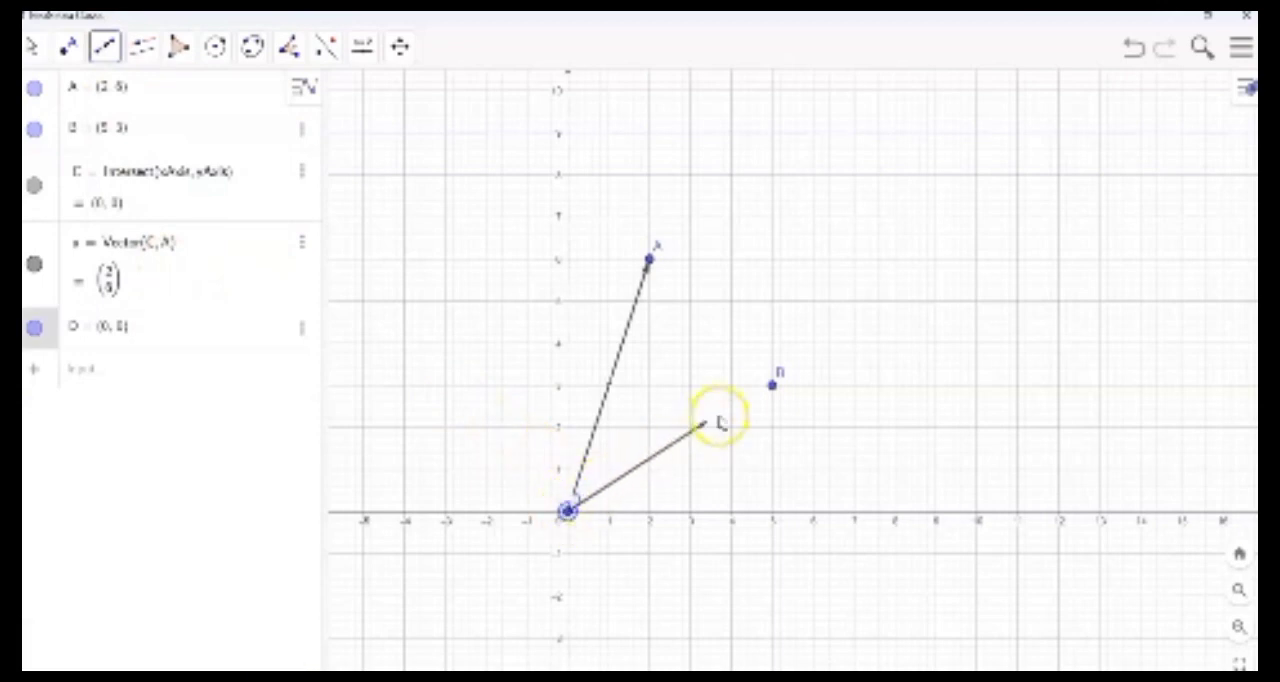
left_click(774, 385)
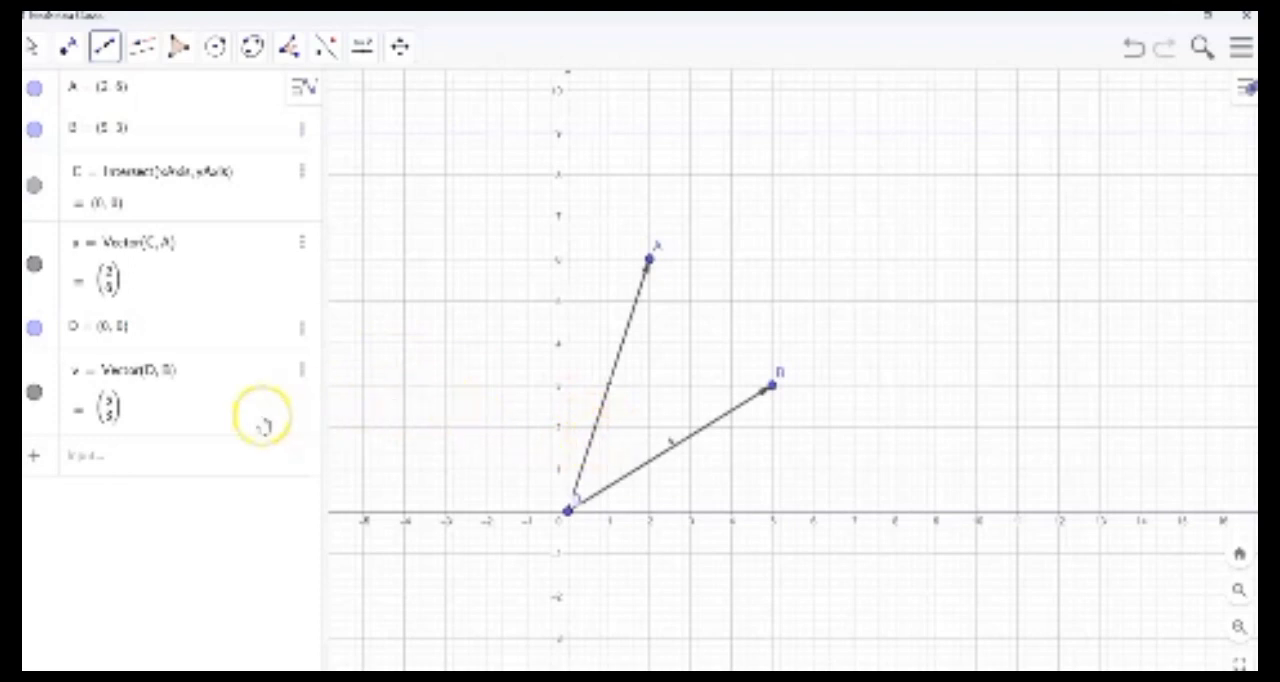
- Define the sum vector with the expression w = u + v
left_click(192, 457)
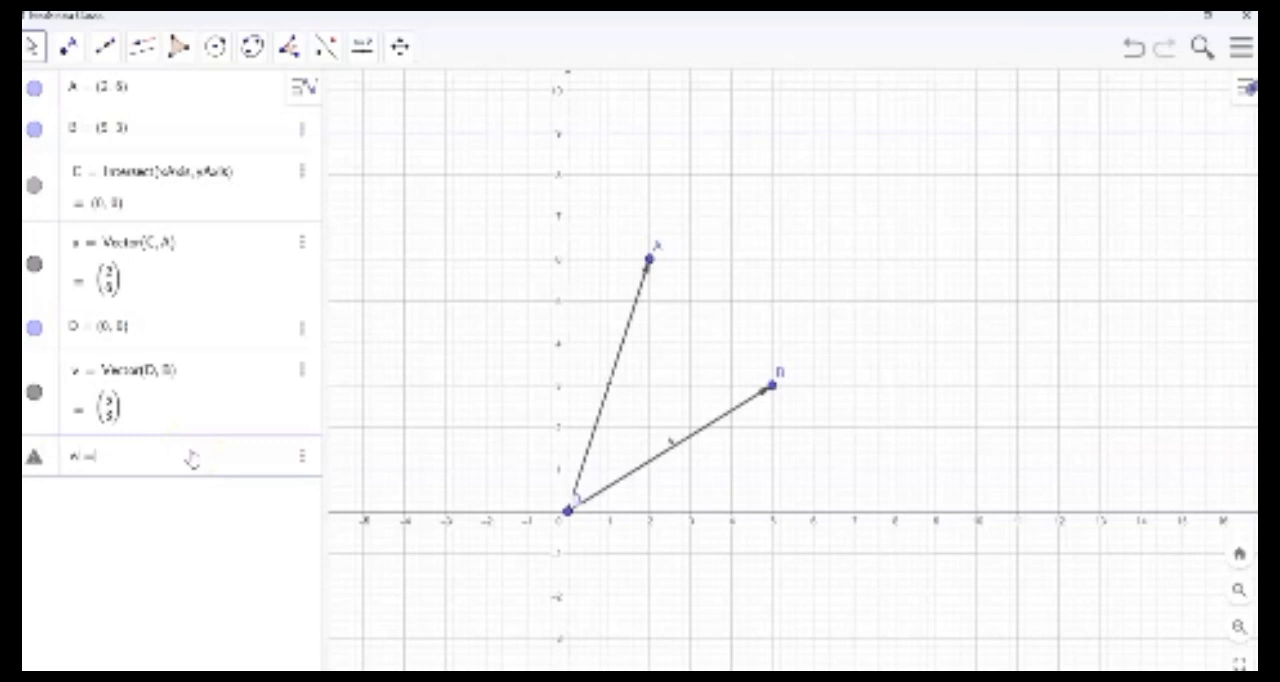
type("w = a + v")
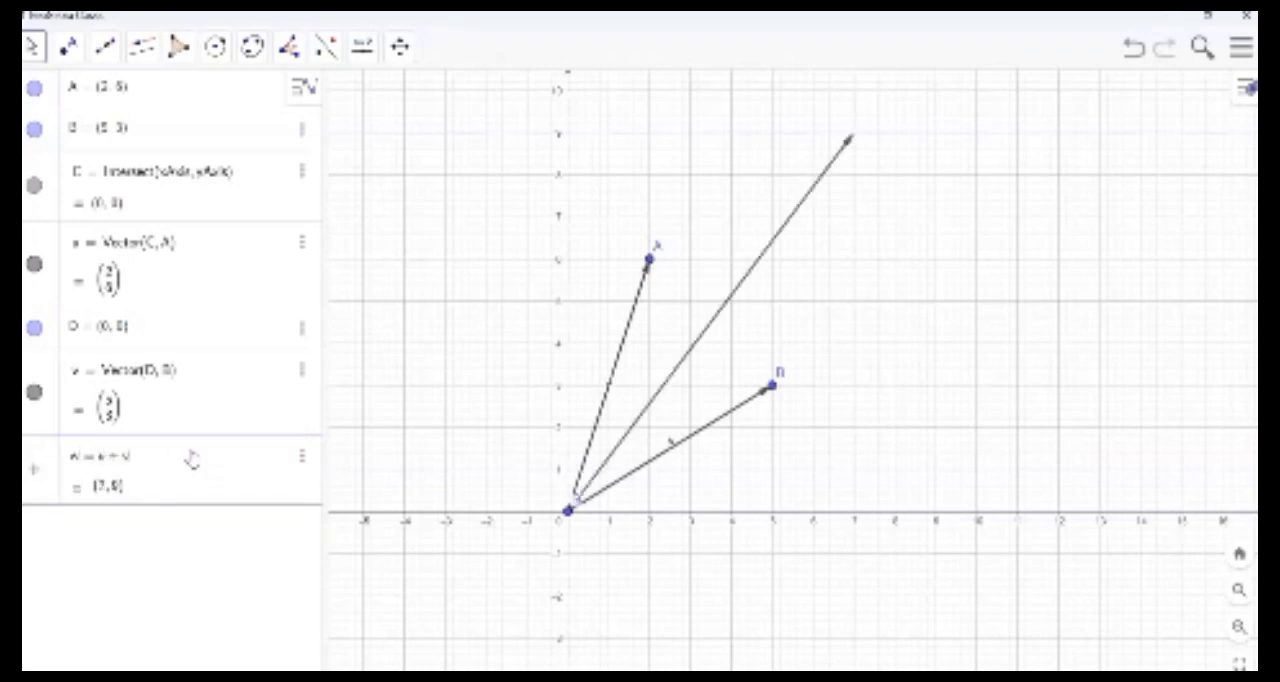
key("Return")
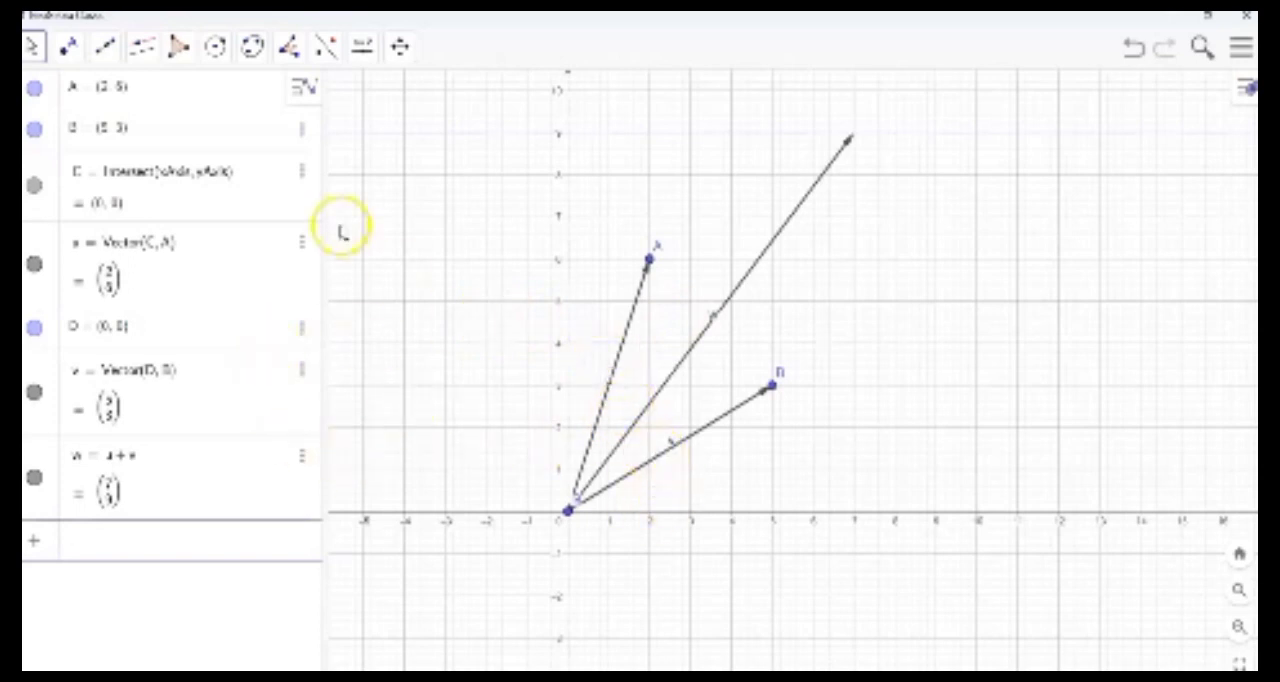
- Construct a copy of vector v starting at point A with Vector from Point
left_click(105, 46)
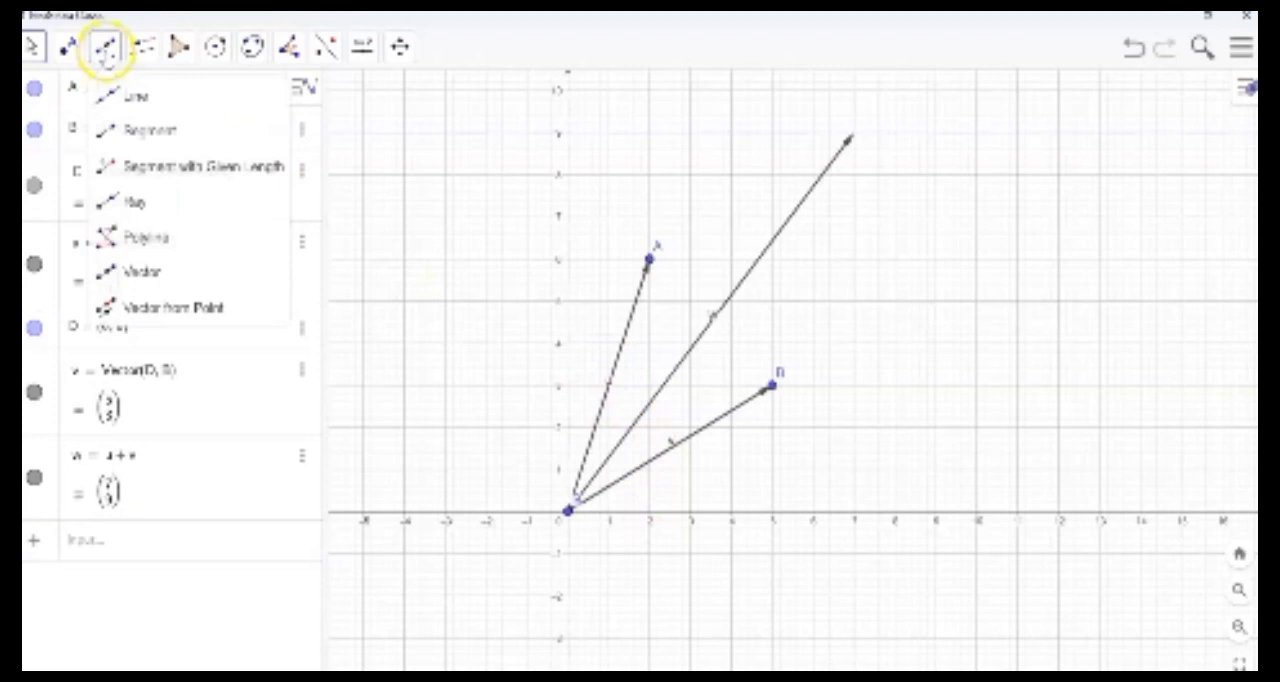
left_click(197, 318)
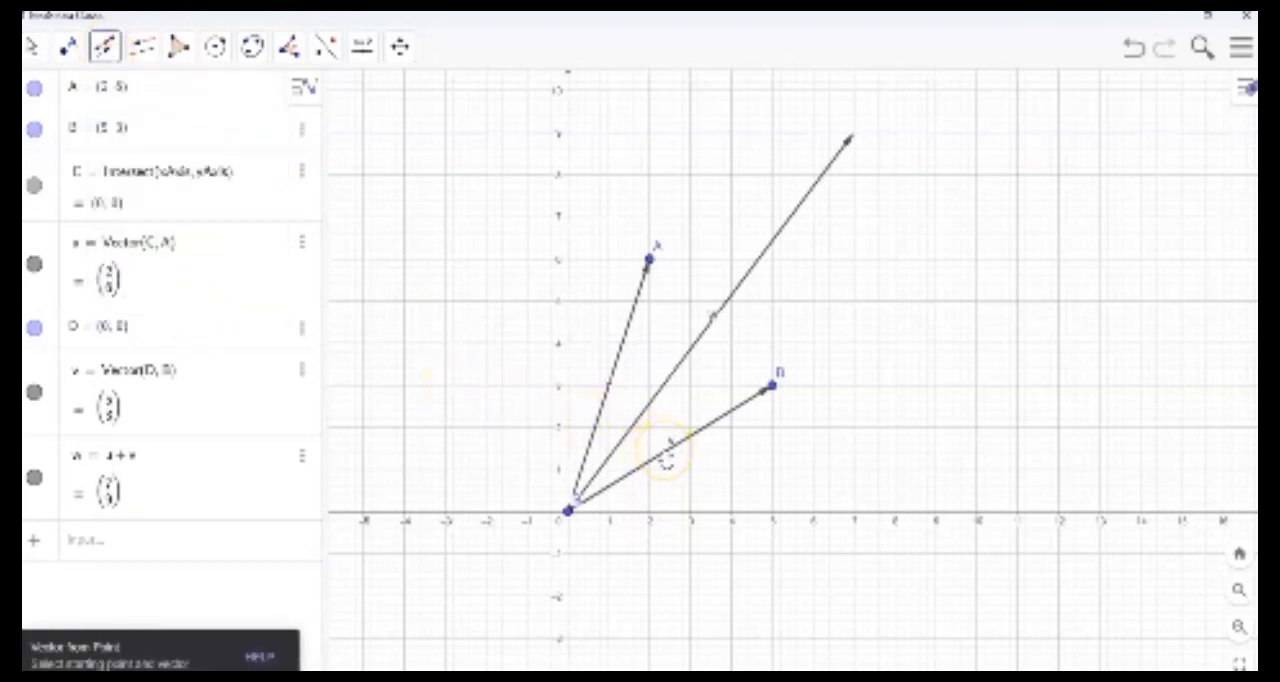
left_click(665, 454)
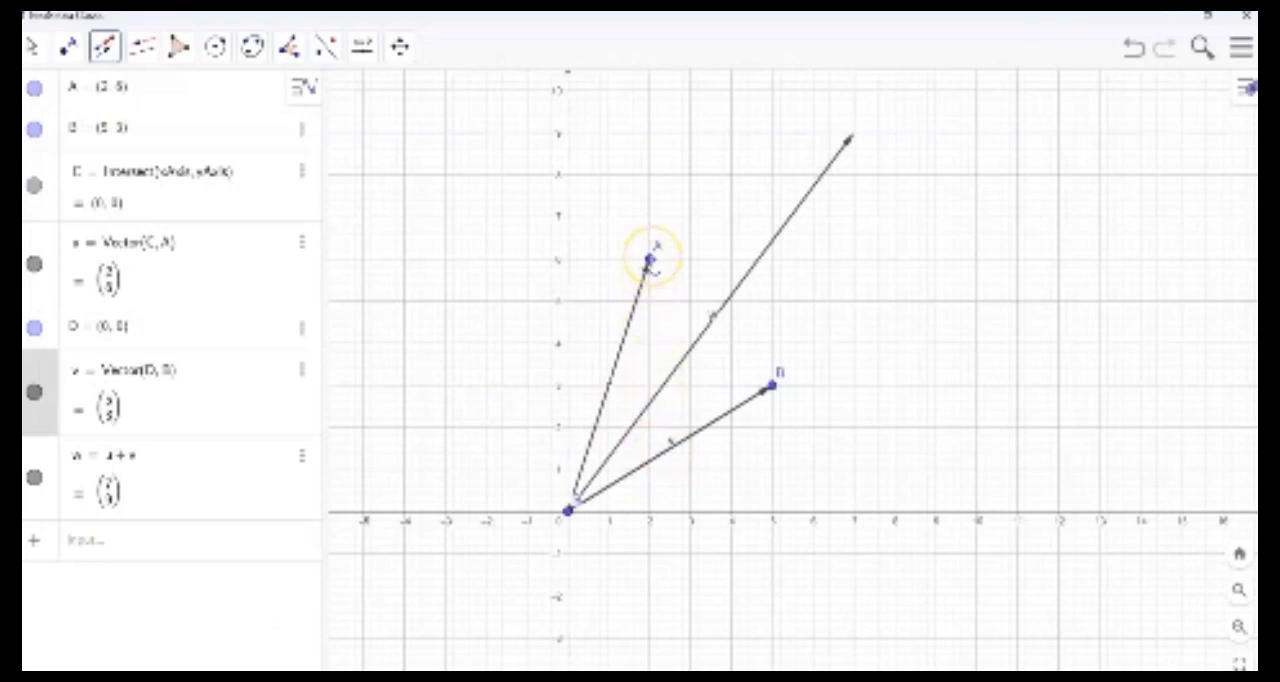
left_click(648, 262)
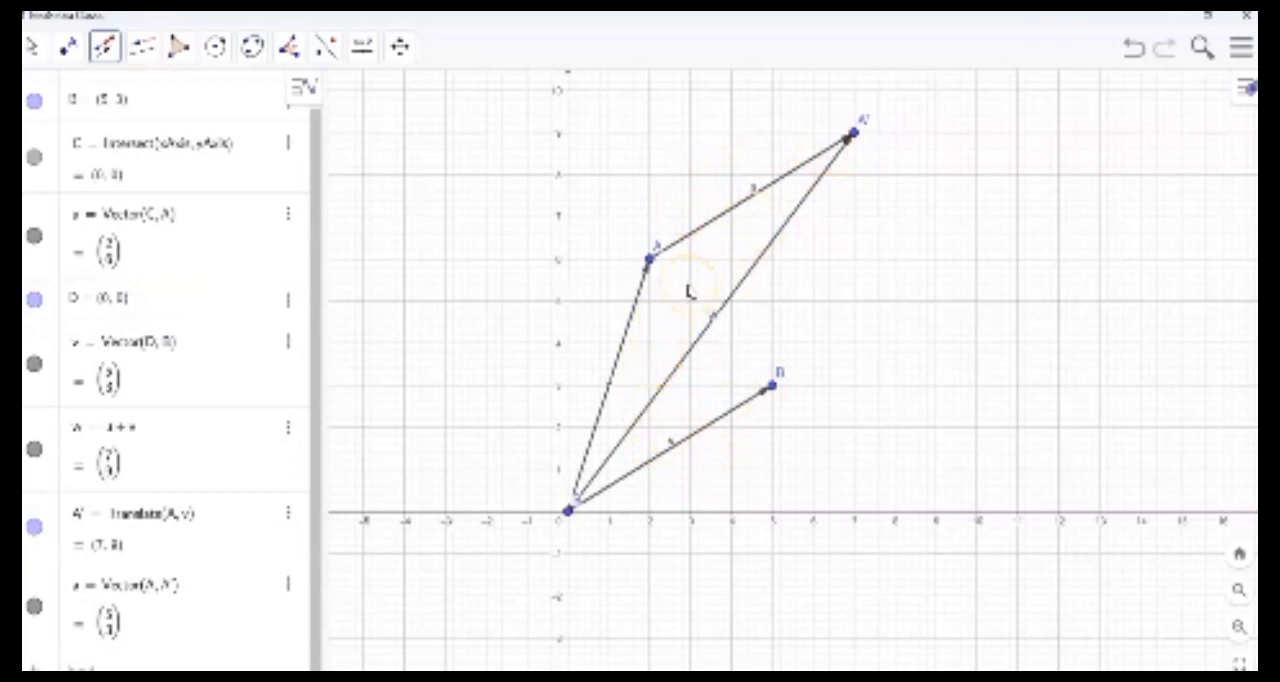
- Construct a copy of vector u starting at point B with Vector from Point
left_click(106, 47)
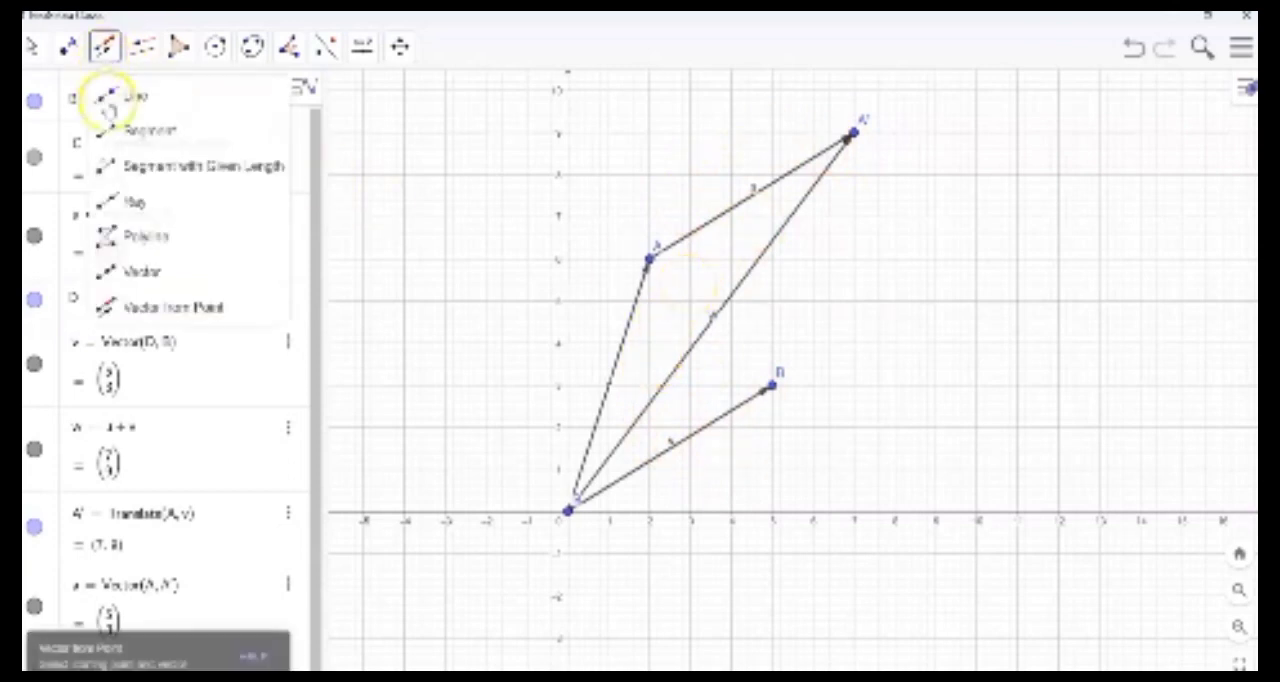
left_click(178, 305)
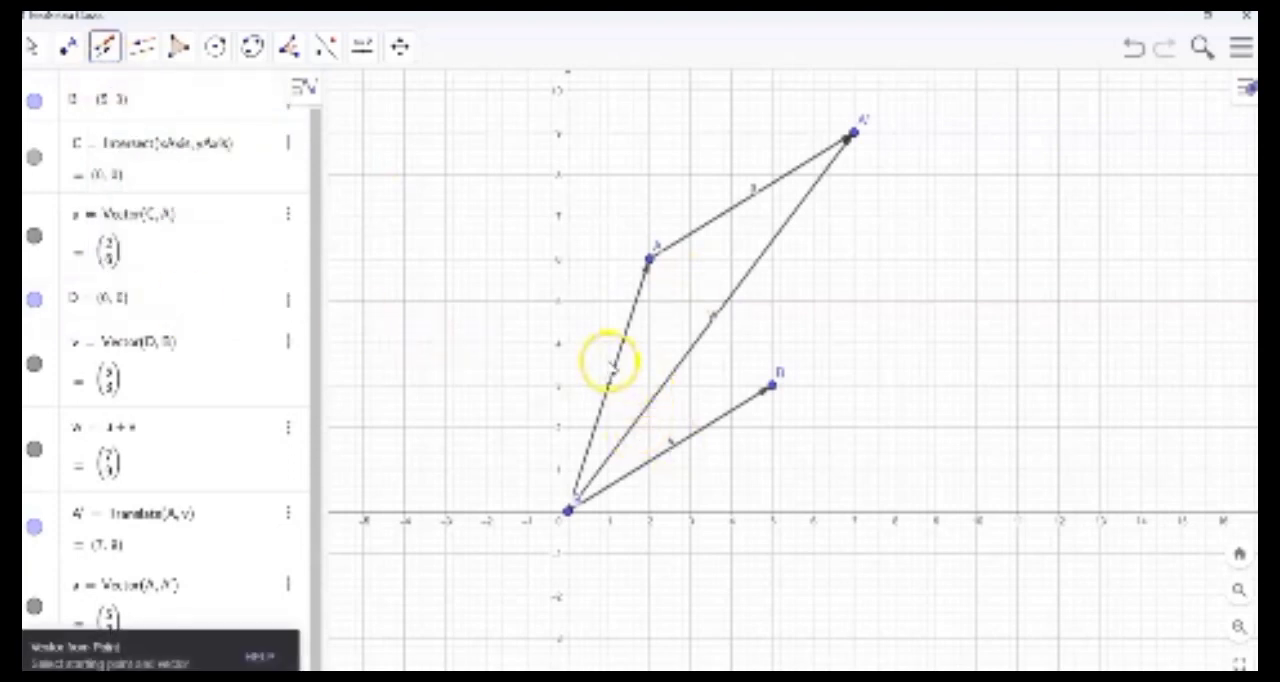
left_click(615, 366)
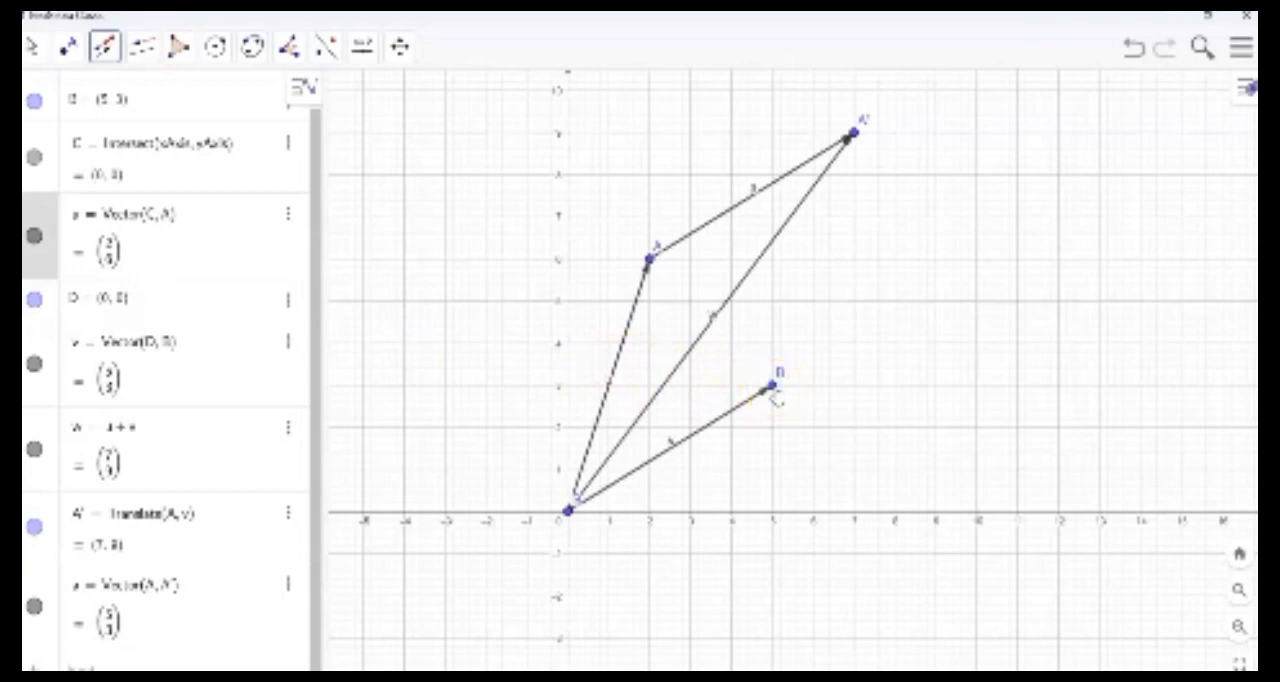
left_click(773, 392)
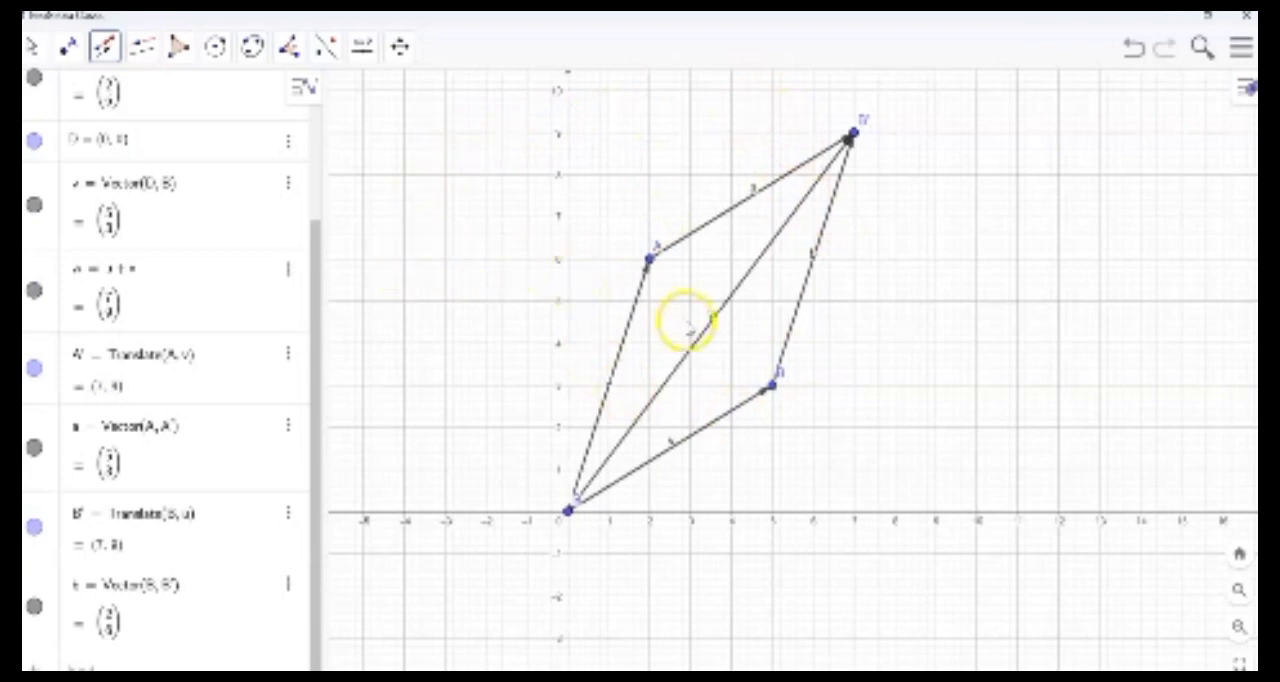
- Delete the translated points A' and B' together with the vector copies that depend on them
left_click(362, 46)
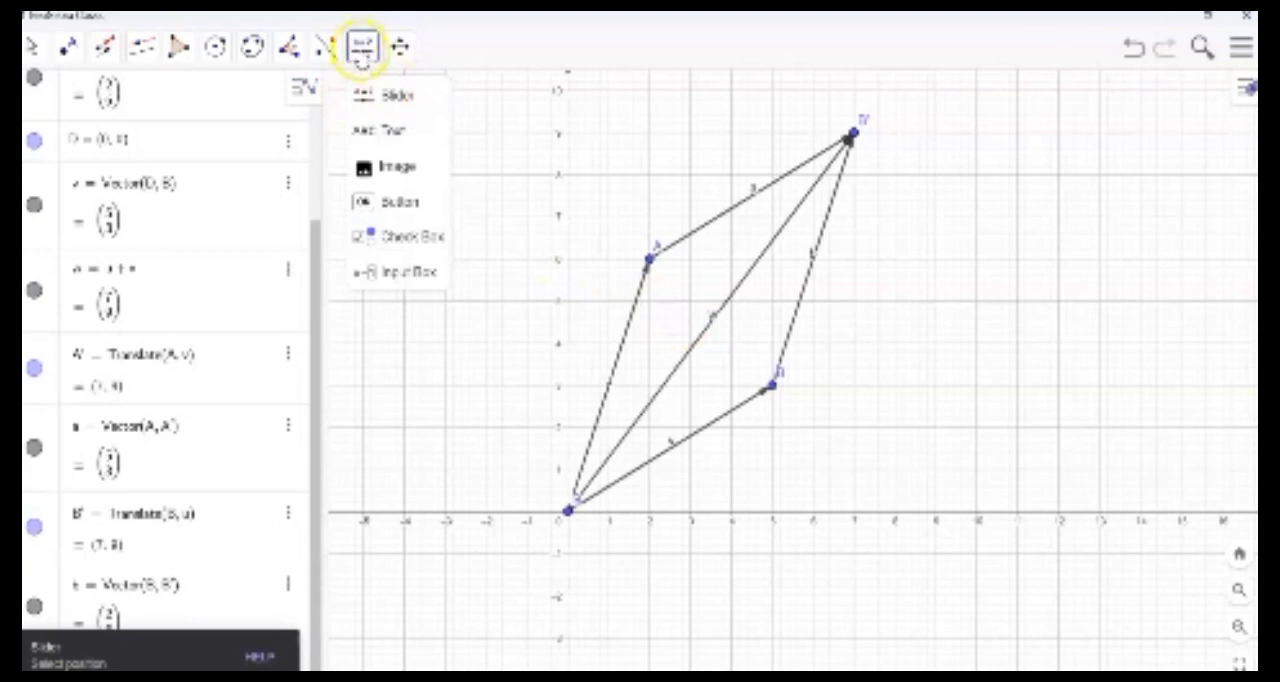
left_click(362, 46)
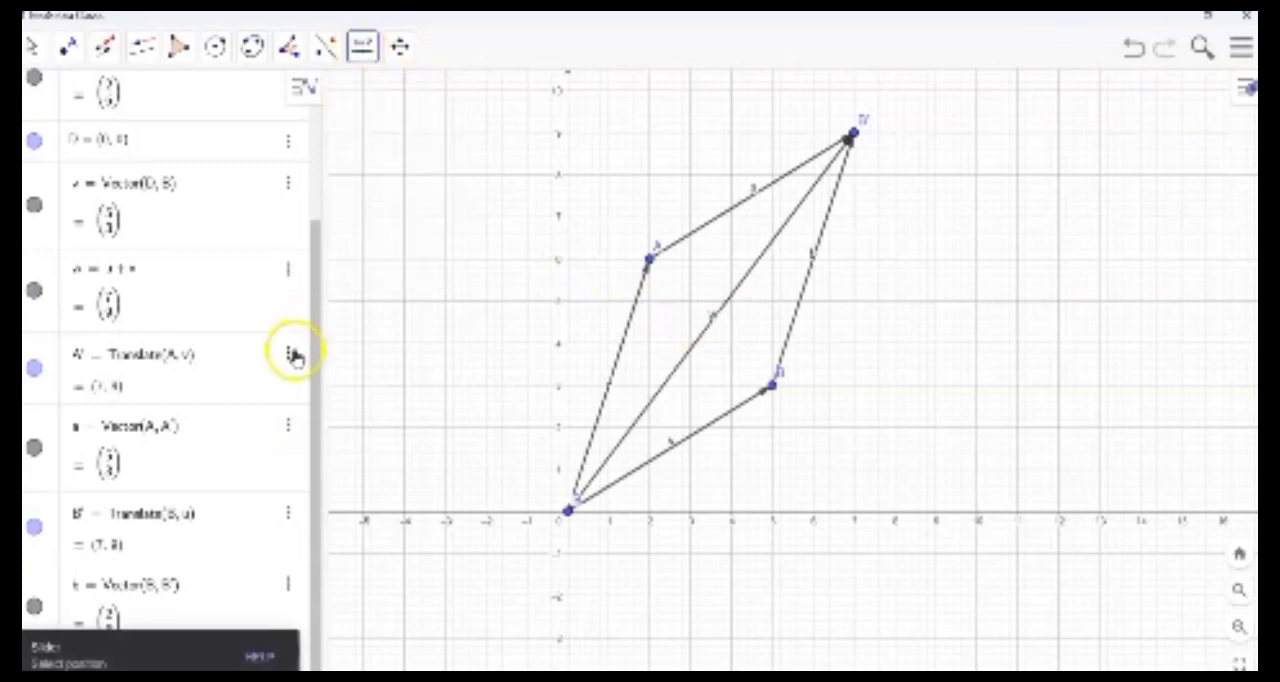
left_click(291, 352)
left_click(300, 411)
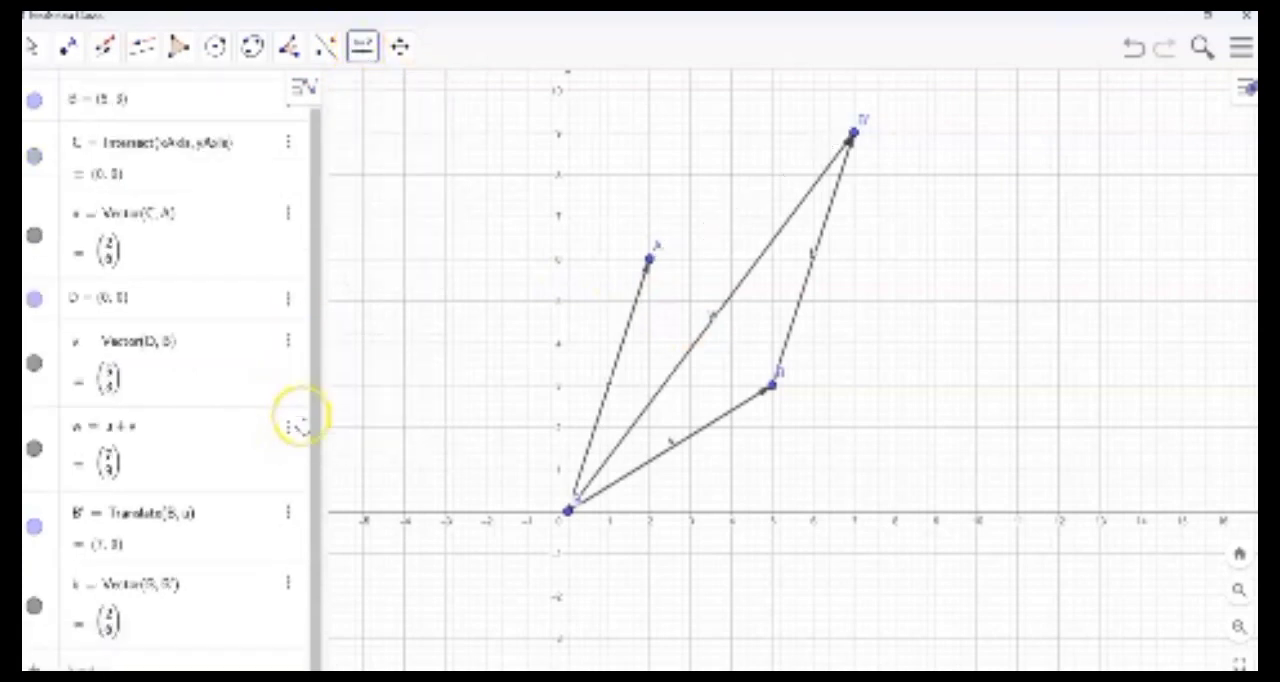
left_click(289, 513)
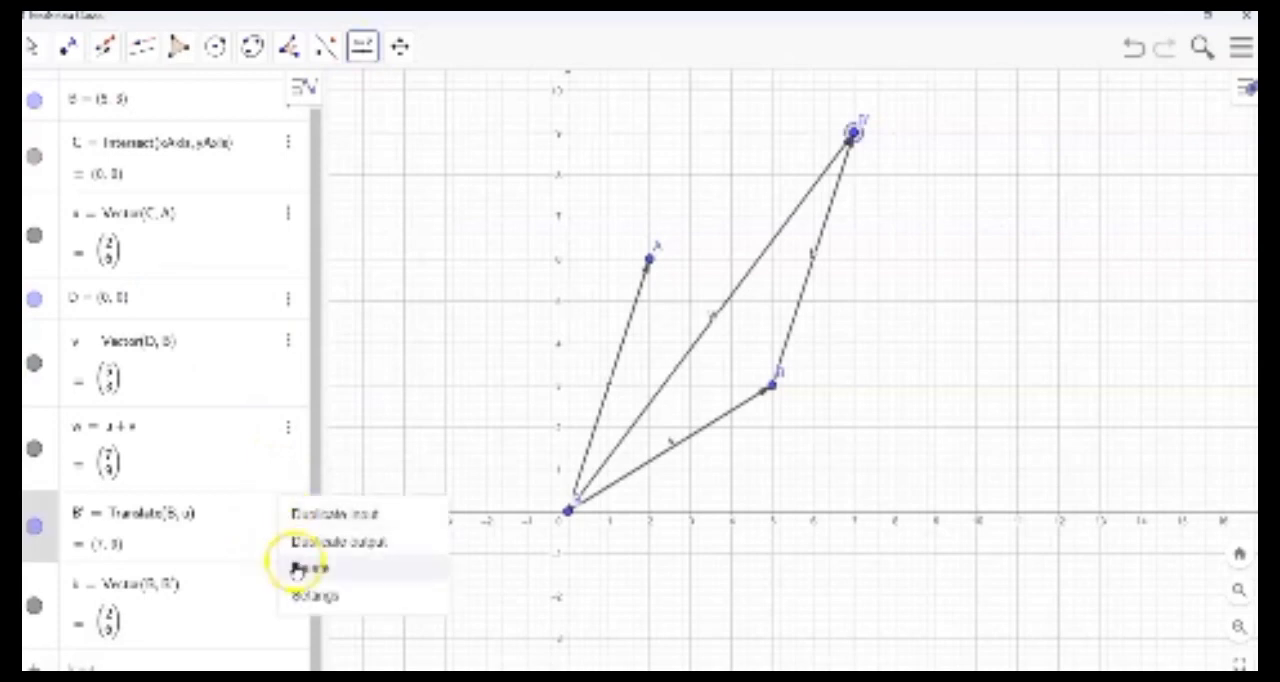
left_click(298, 568)
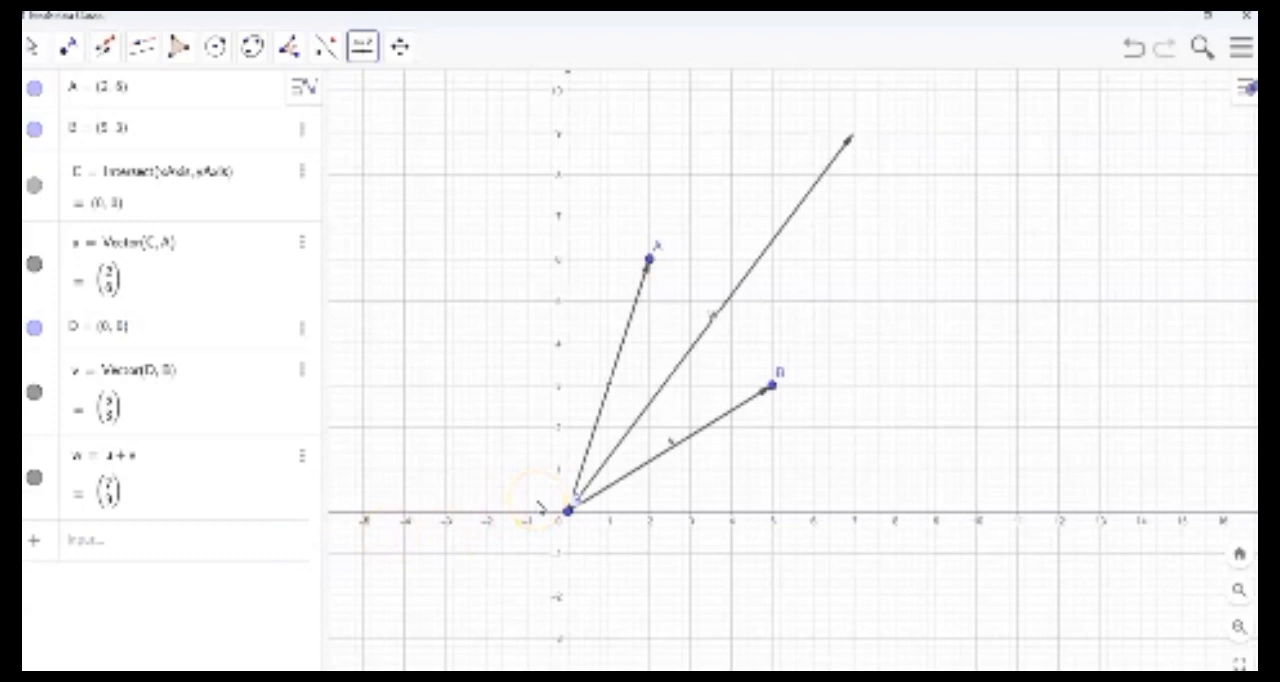
- Place a new number slider in the graph near (2.7, 9) and define it as a = 0
left_click(366, 49)
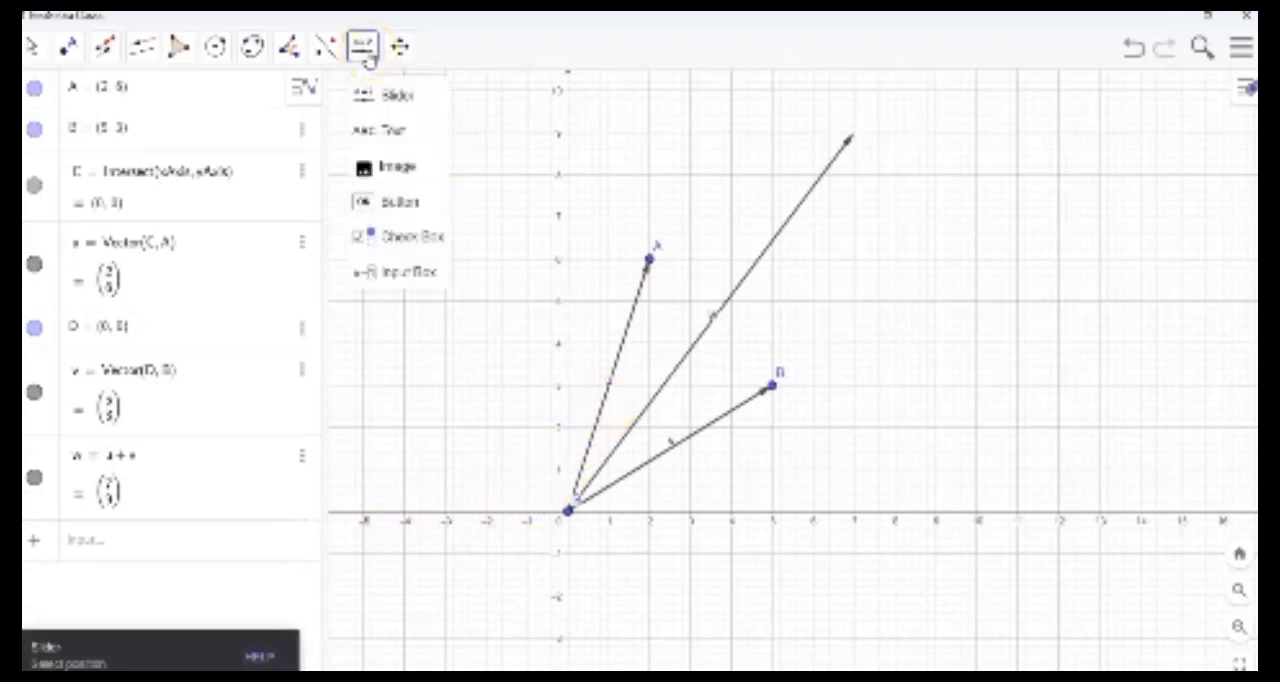
left_click(381, 95)
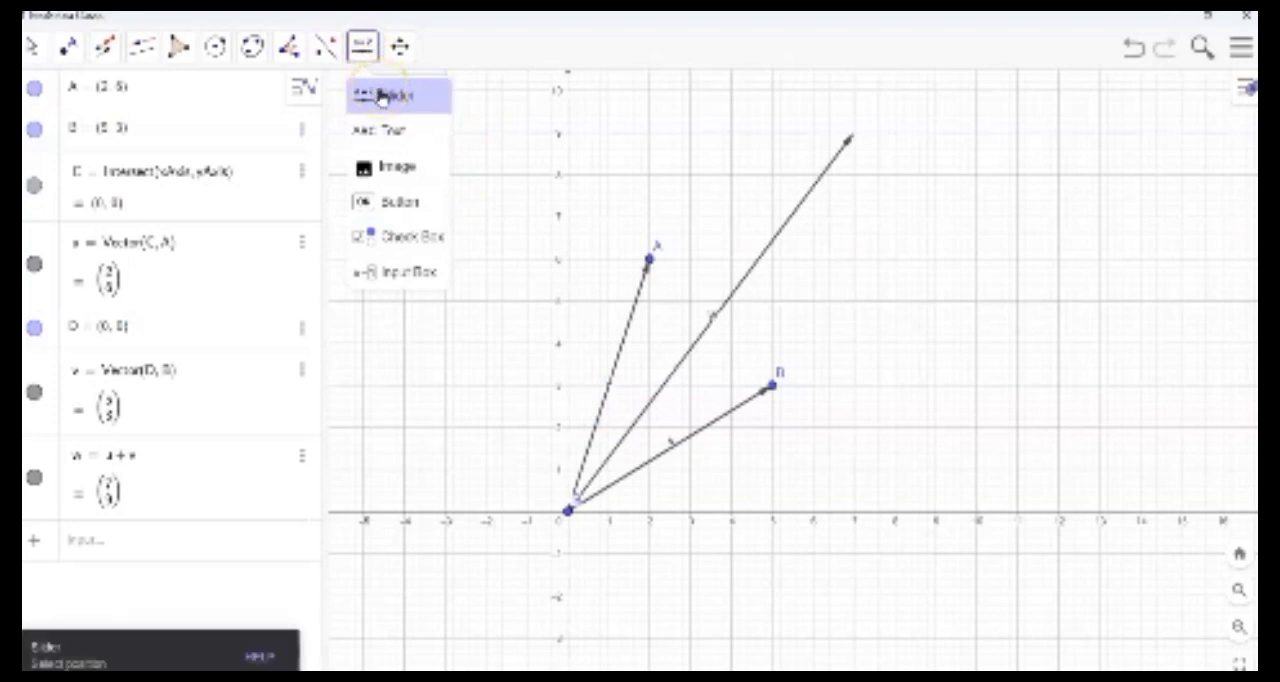
left_click(381, 96)
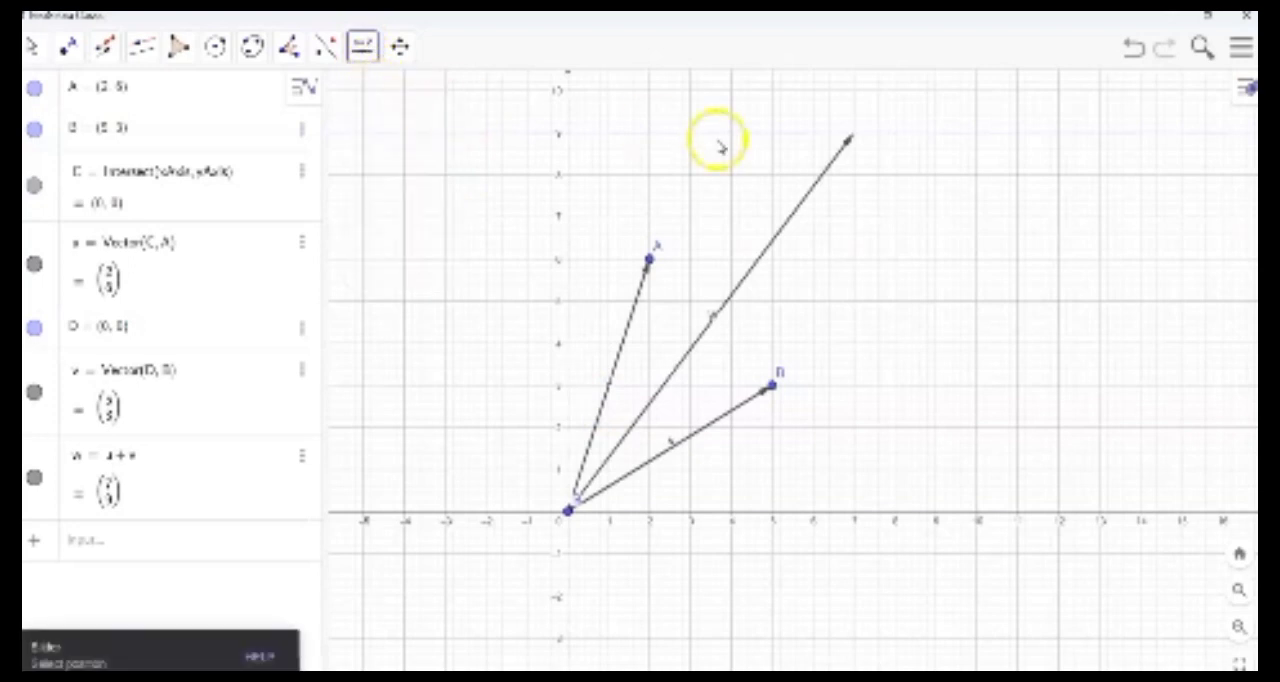
left_click(677, 138)
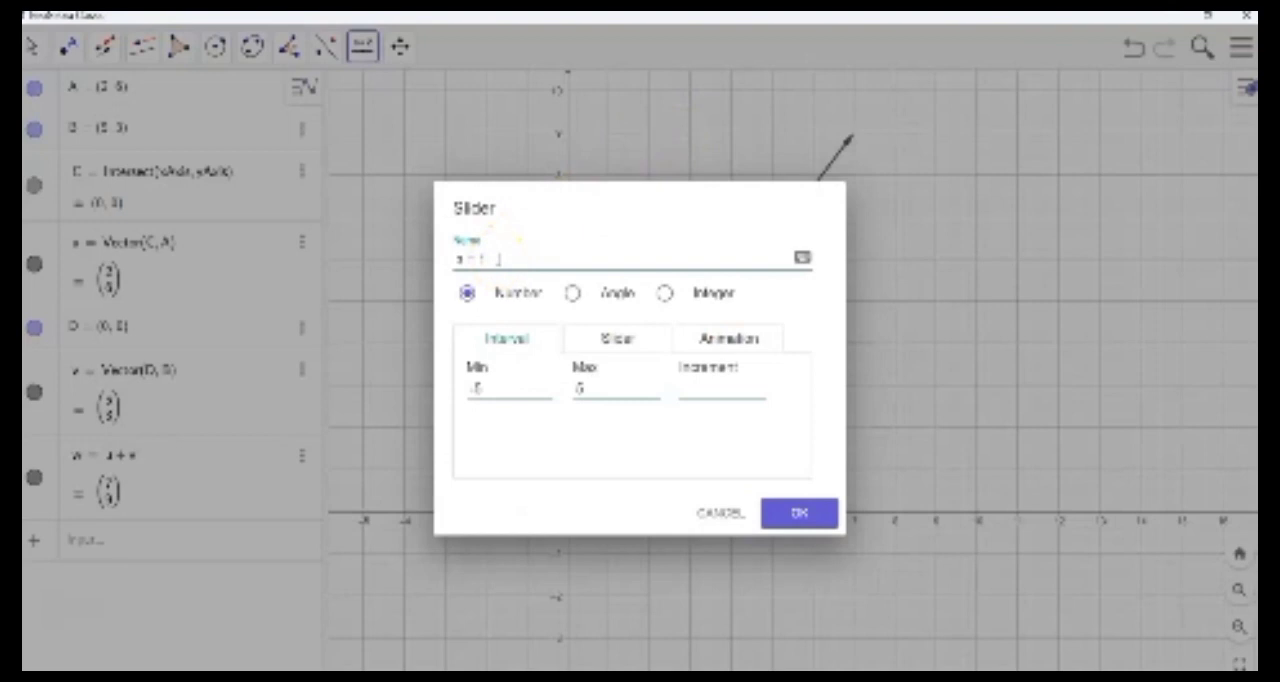
type("0")
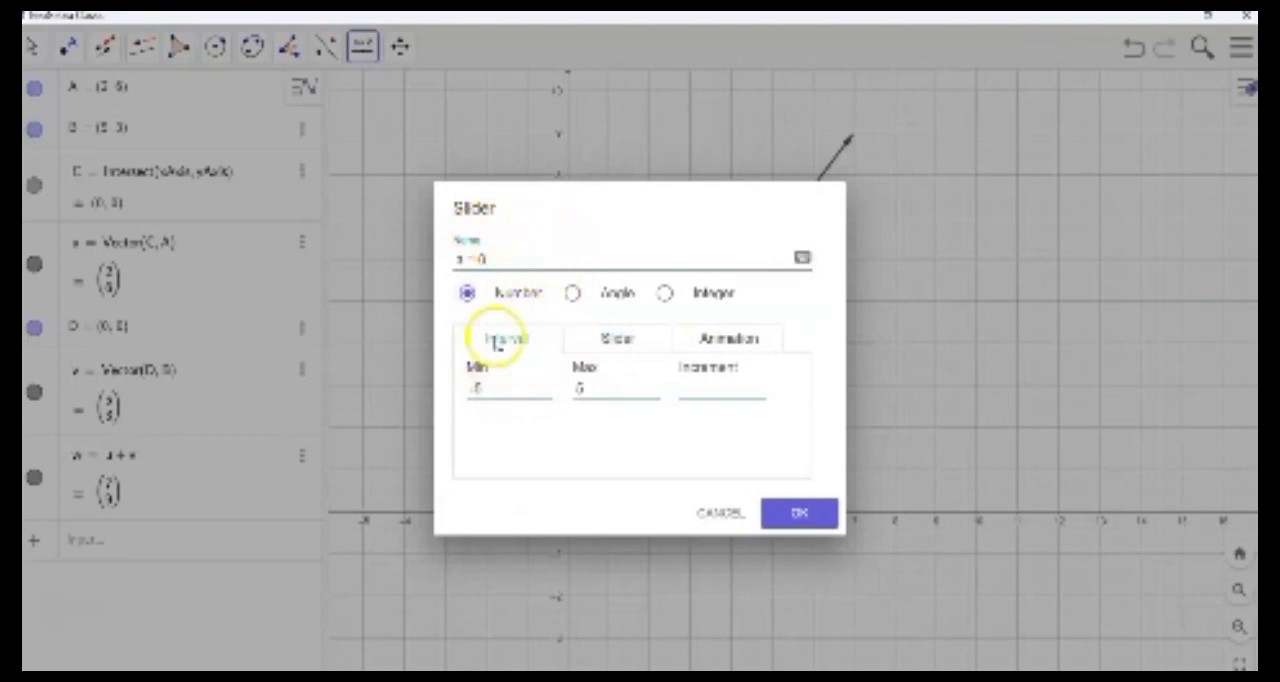
- Set slider a's interval to a minimum of 0 and a maximum of 2, and create the slider
left_click(462, 387)
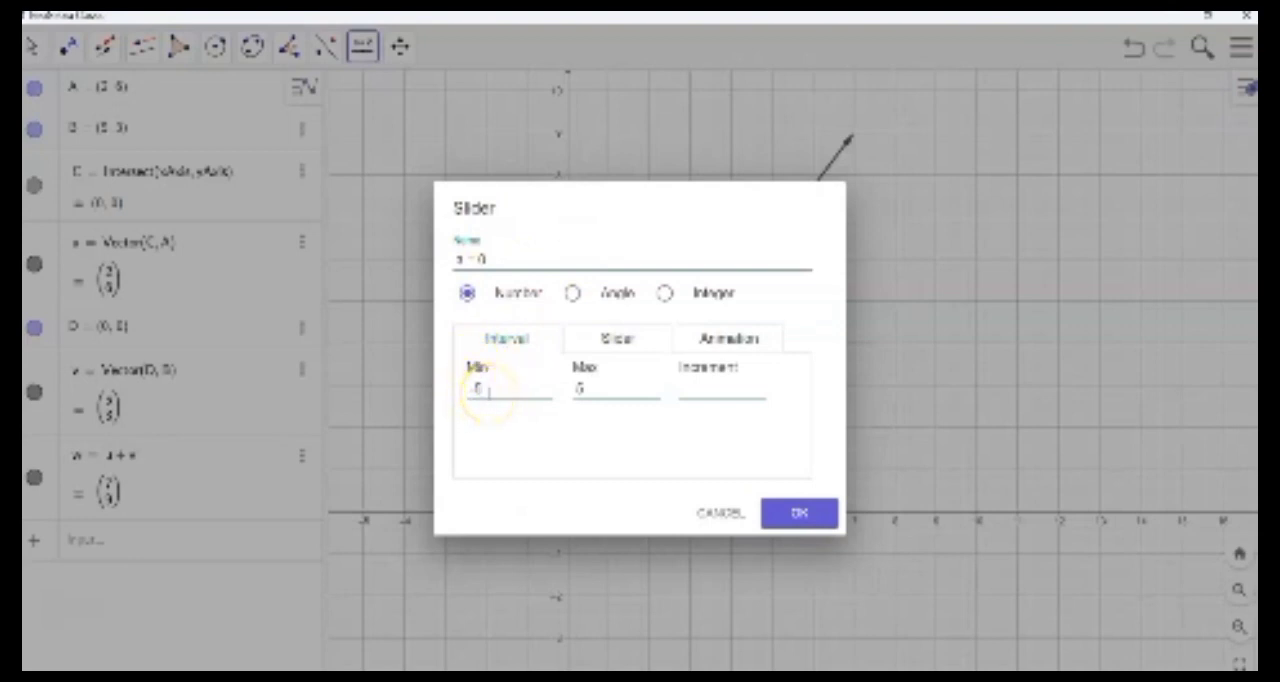
key("BackSpace")
key("BackSpace")
type("0")
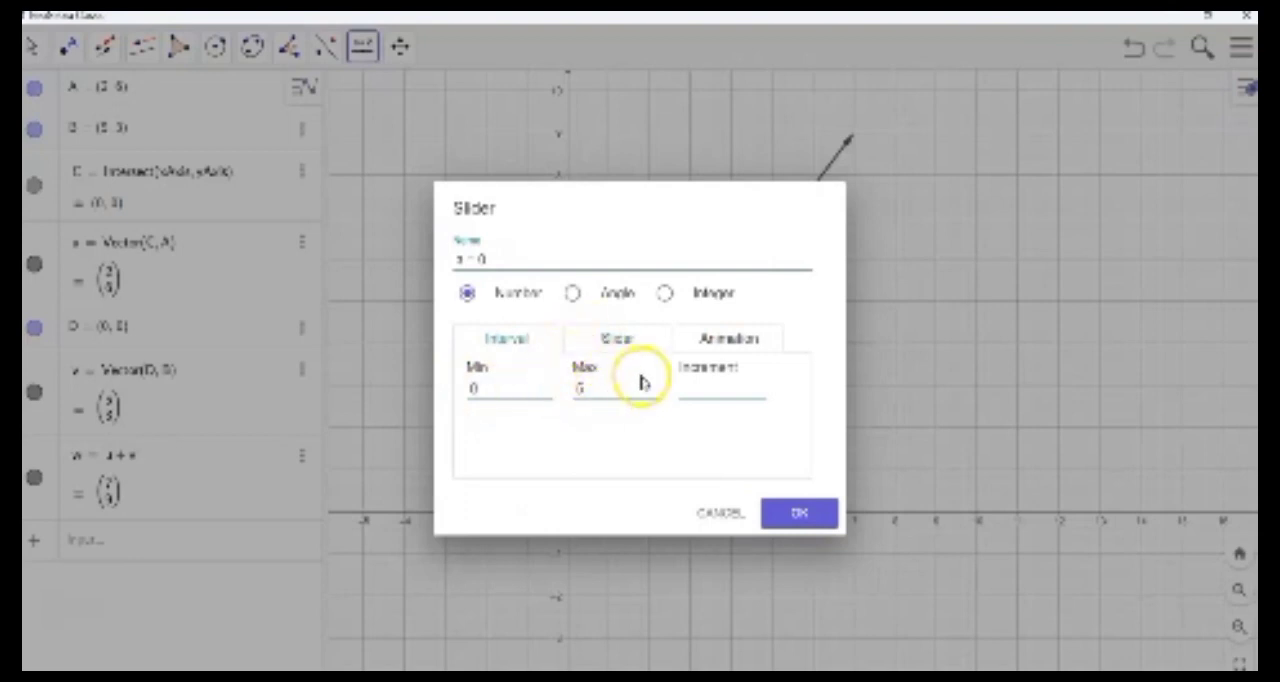
left_click(606, 392)
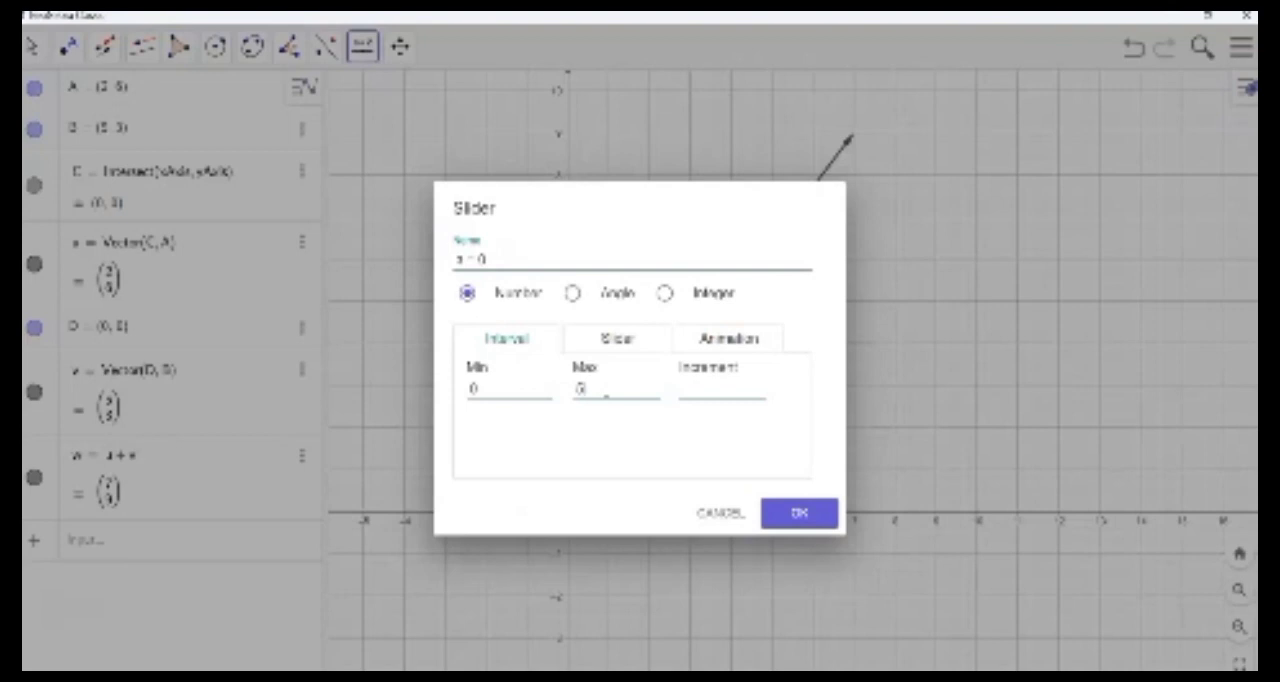
key("BackSpace")
type("2")
left_click(783, 514)
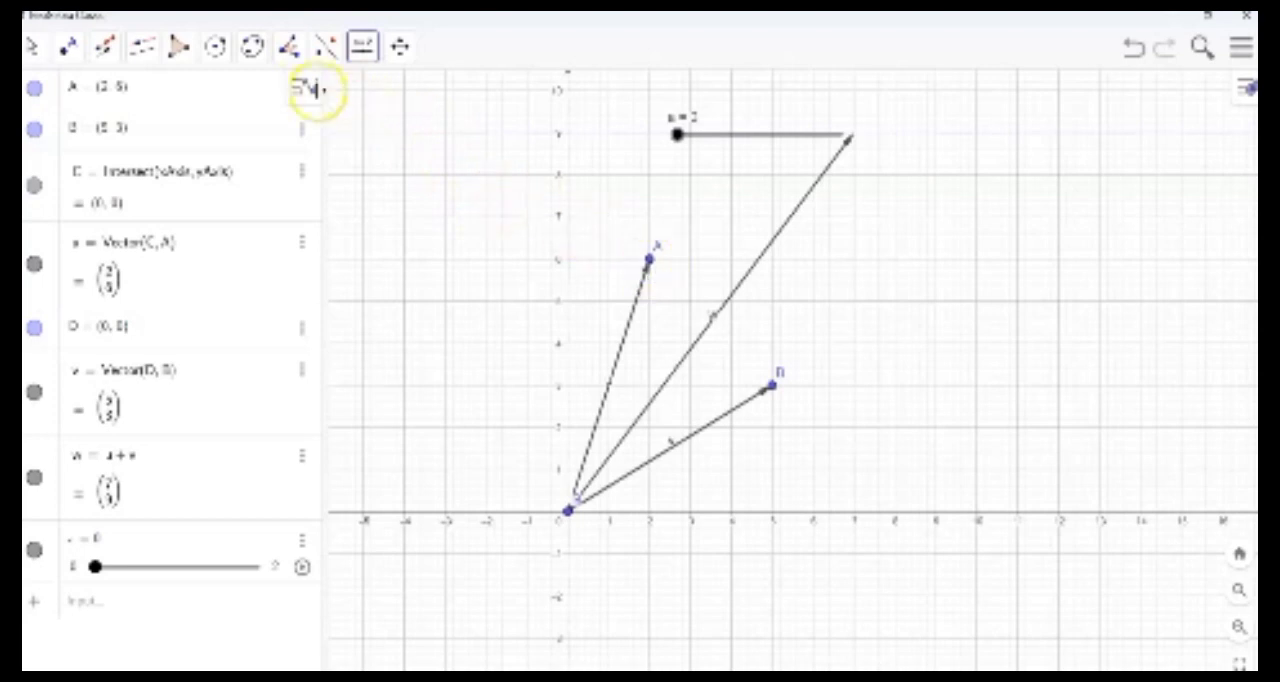
- Draw a line through the origin point D and point A
left_click(108, 45)
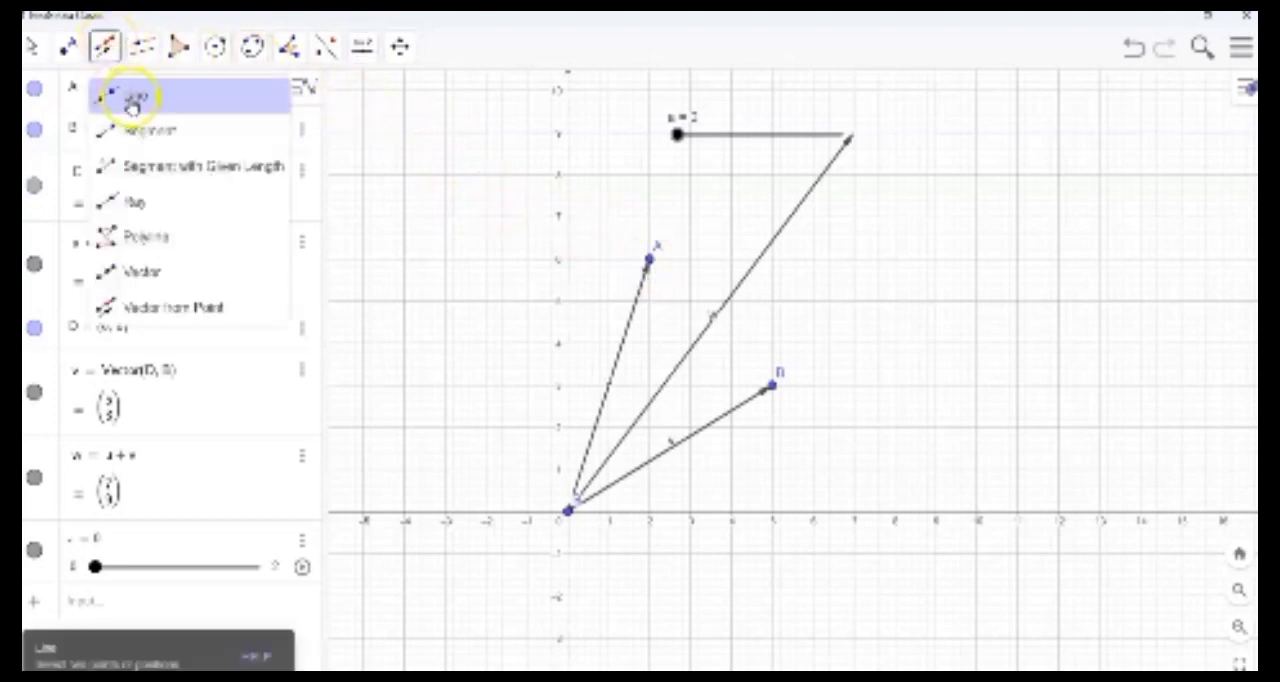
left_click(131, 98)
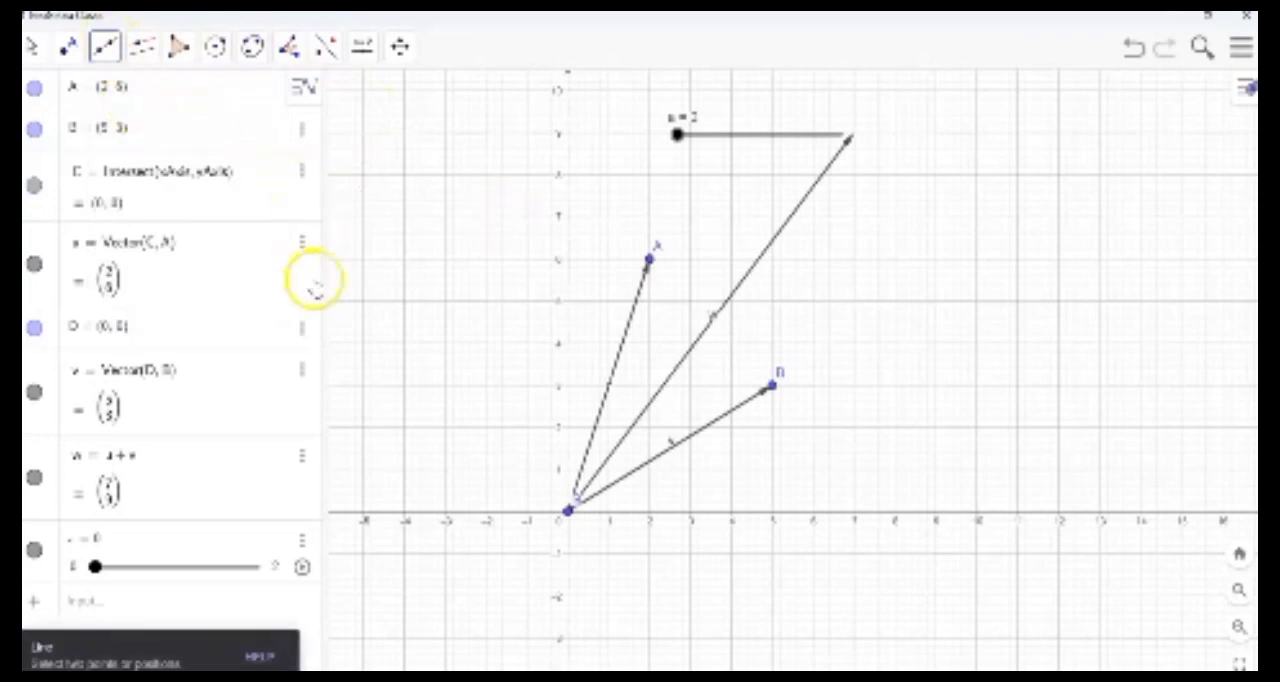
left_click(568, 509)
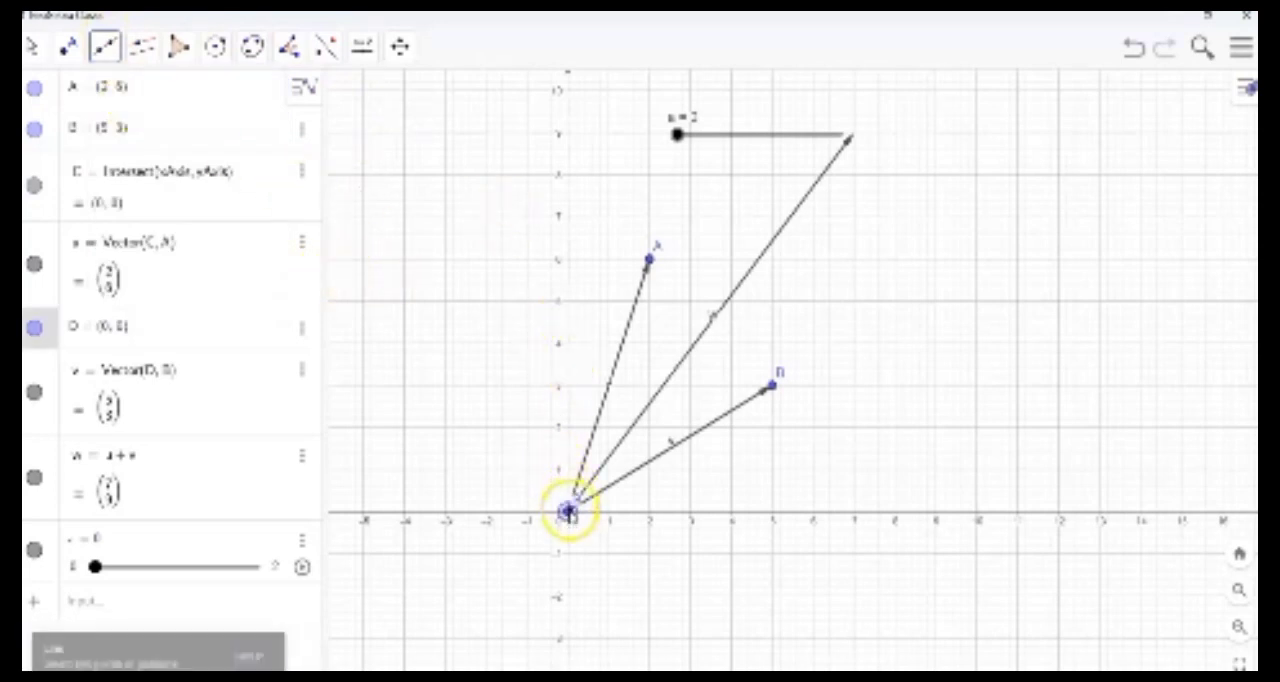
left_click(649, 259)
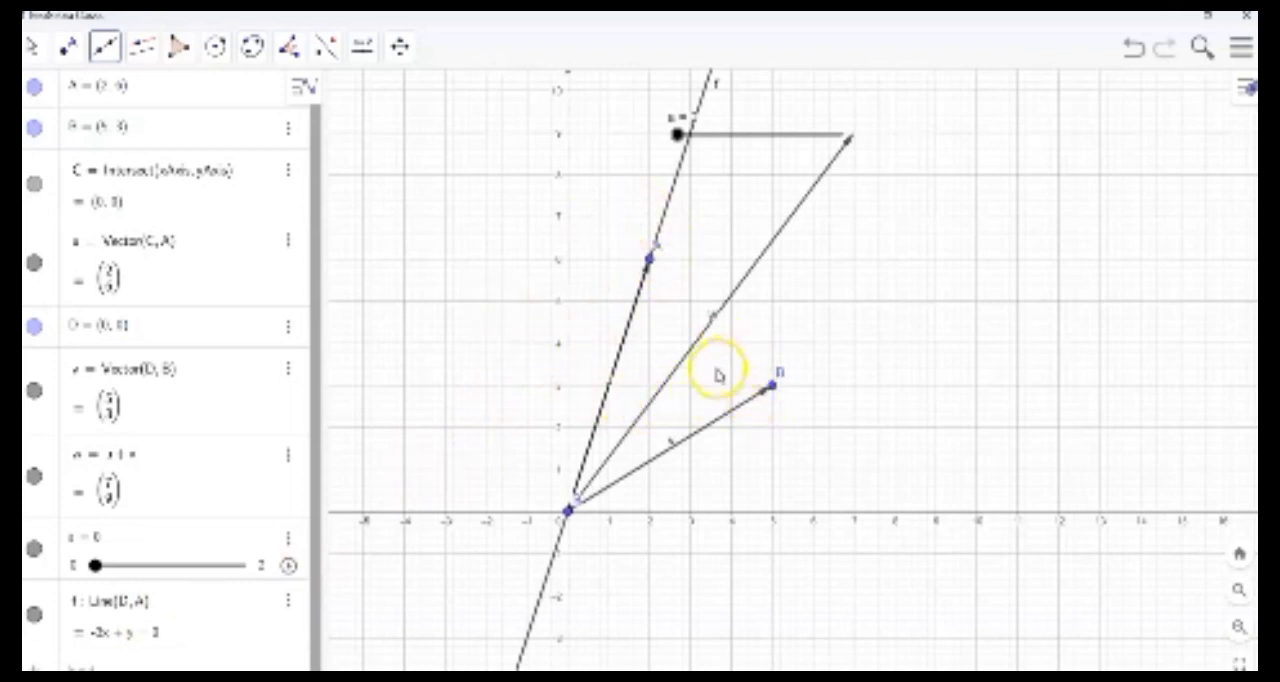
- Construct a line through point B parallel to the line through D and A
left_click(142, 50)
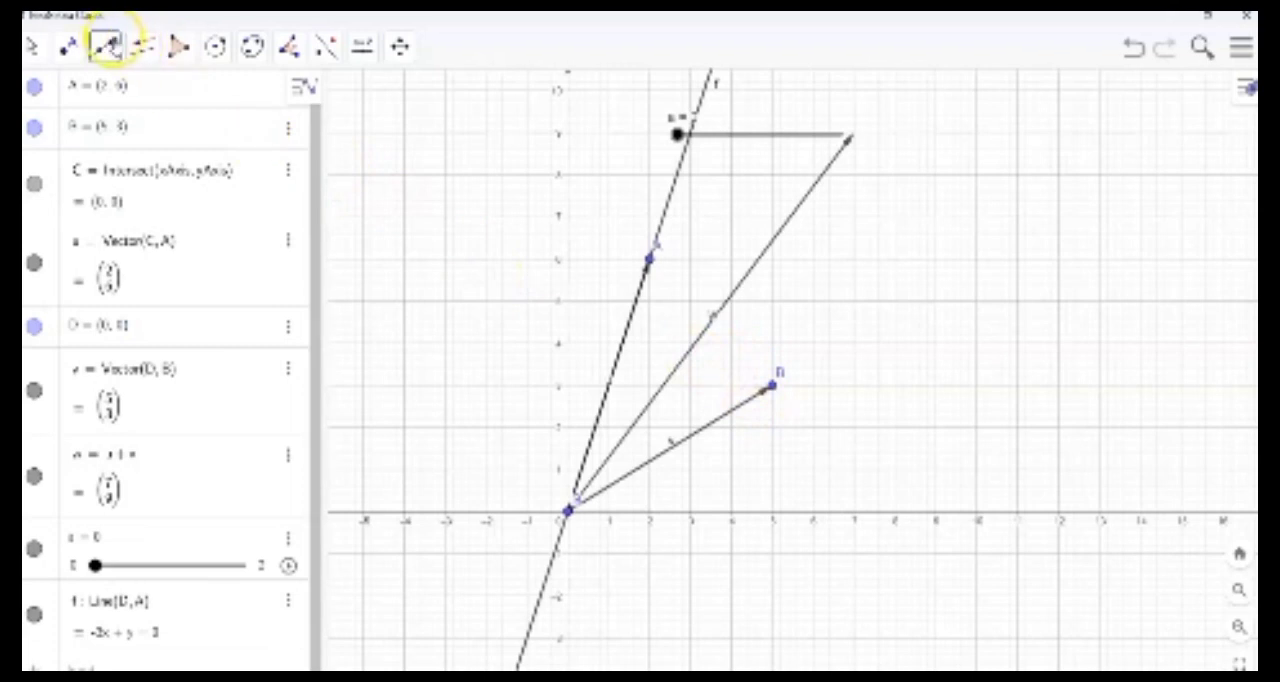
left_click(165, 128)
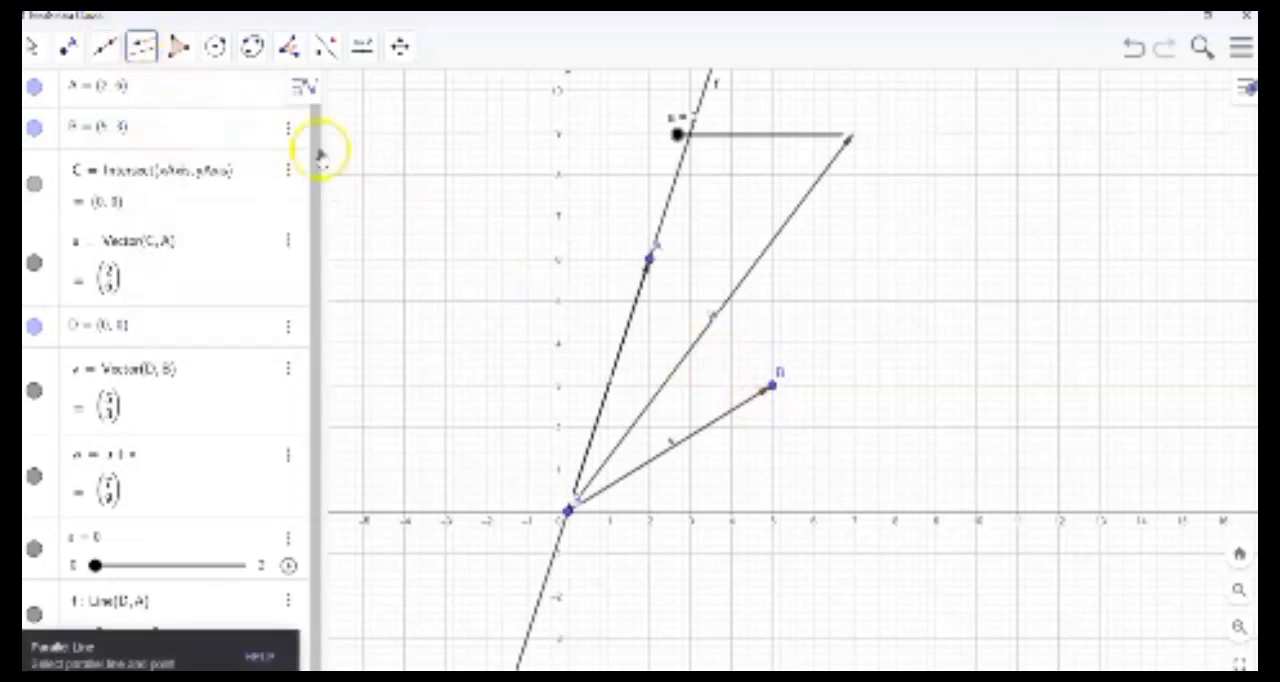
left_click(678, 183)
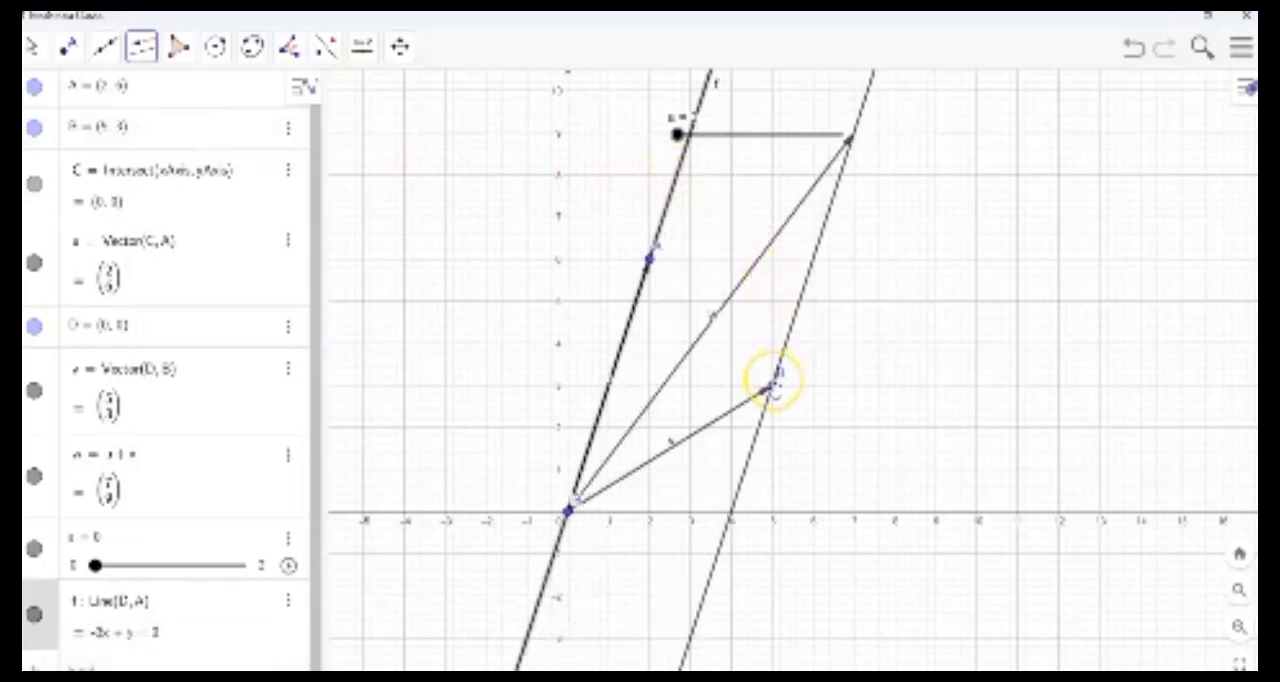
left_click(774, 384)
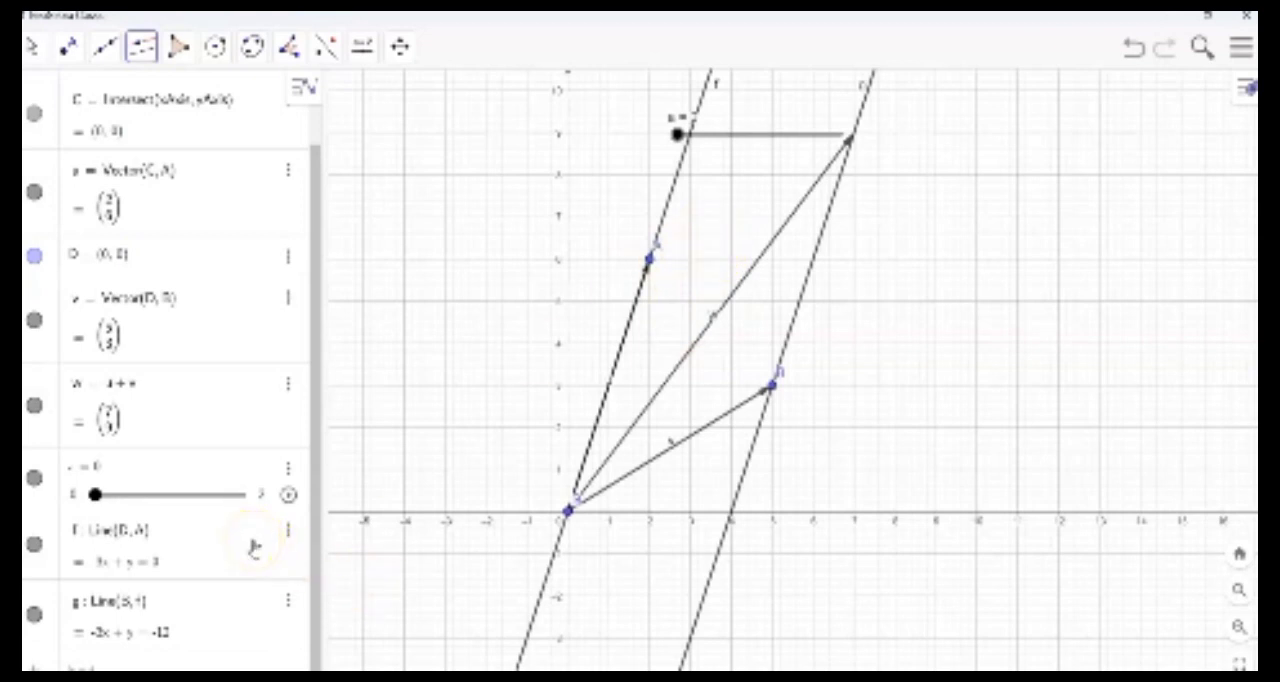
key("Escape")
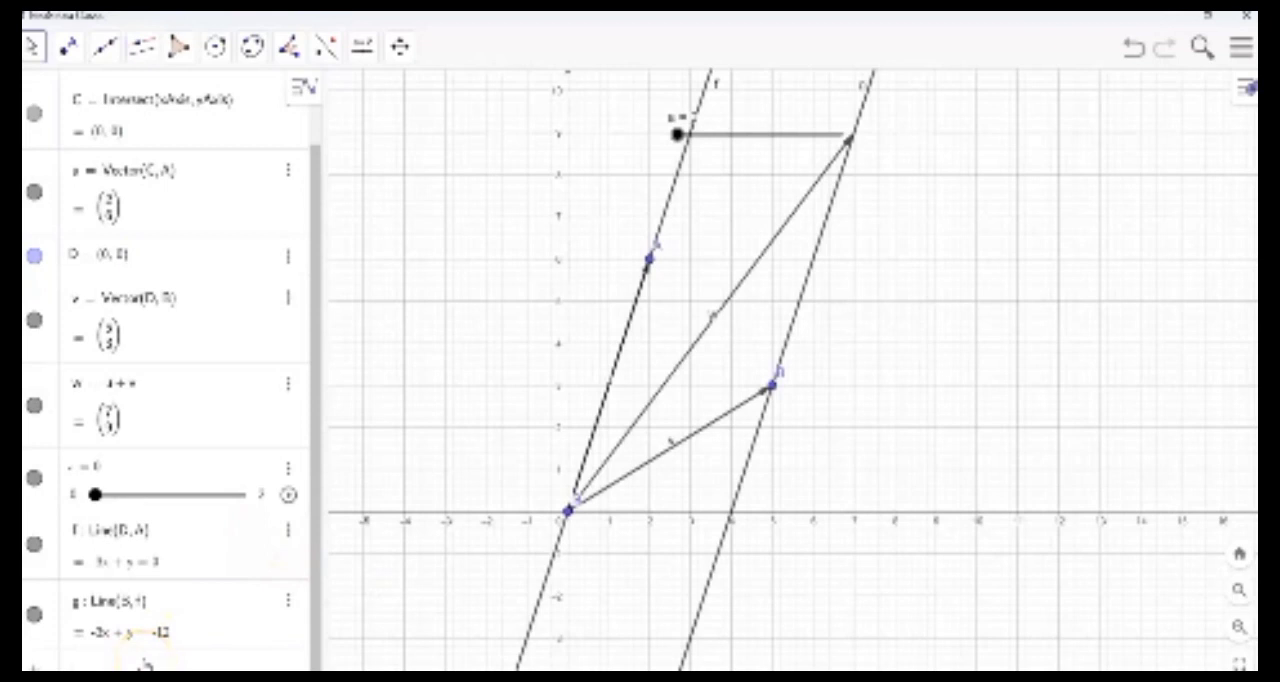
- Redefine point D as (a, 3a) so that it depends on slider a
type("D = (0")
key("Return")
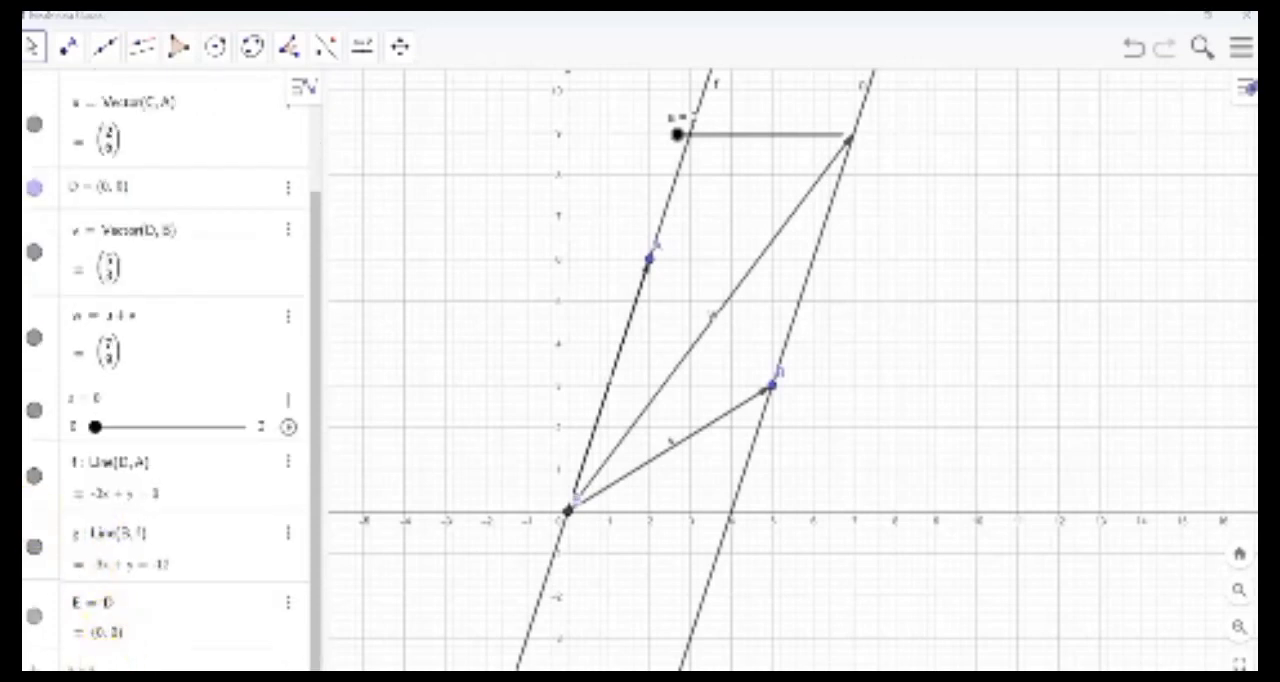
key("Return")
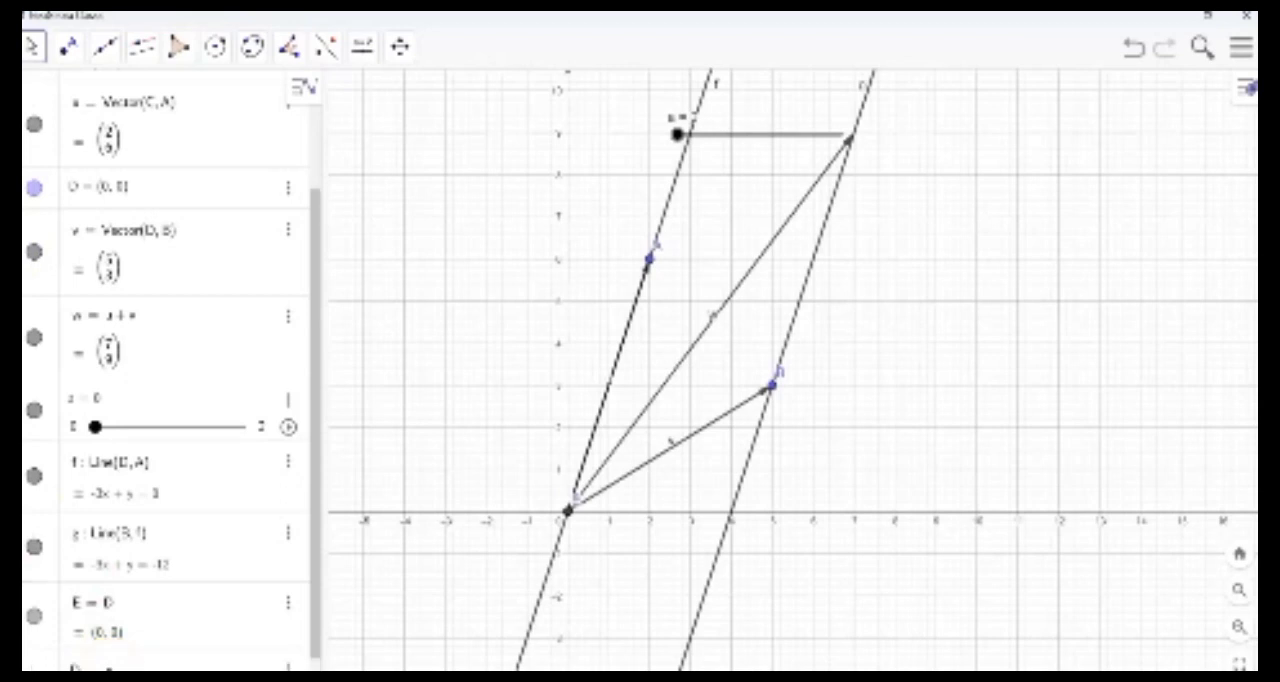
type("(a,")
type("3a")
key("Return")
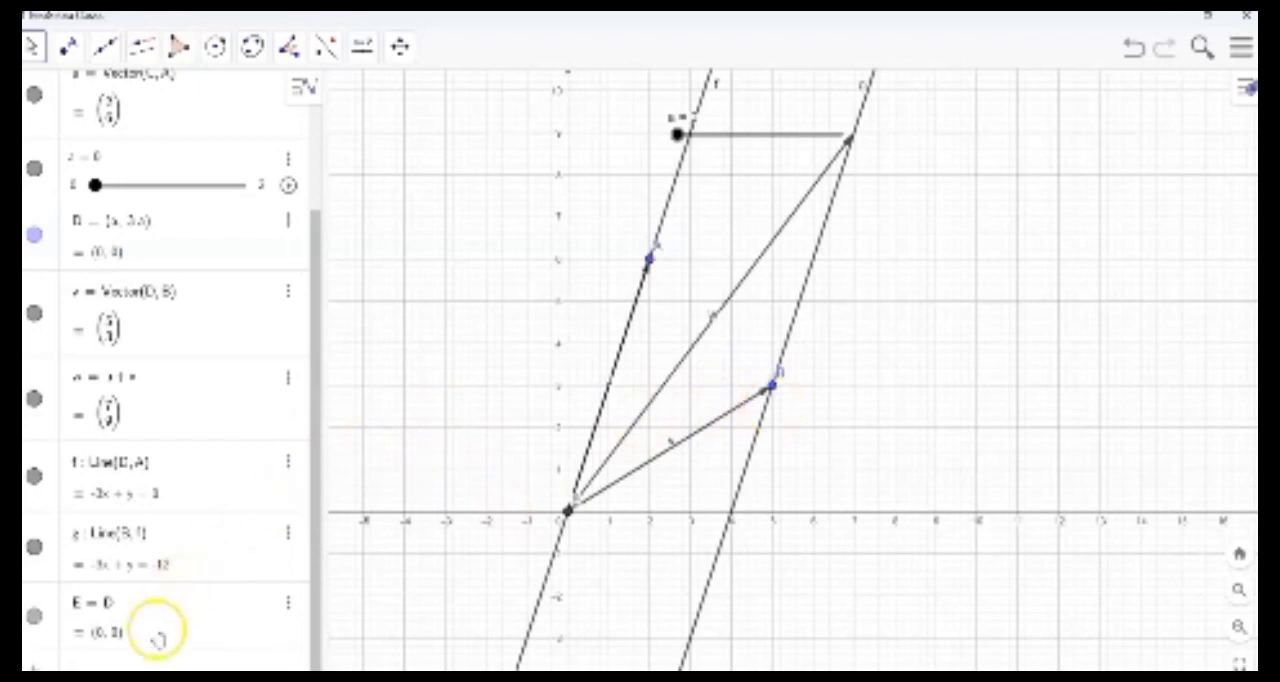
- Redefine point B as (a+5, 3(a+5)-12) so that it moves along the parallel line with slider a
type("=")
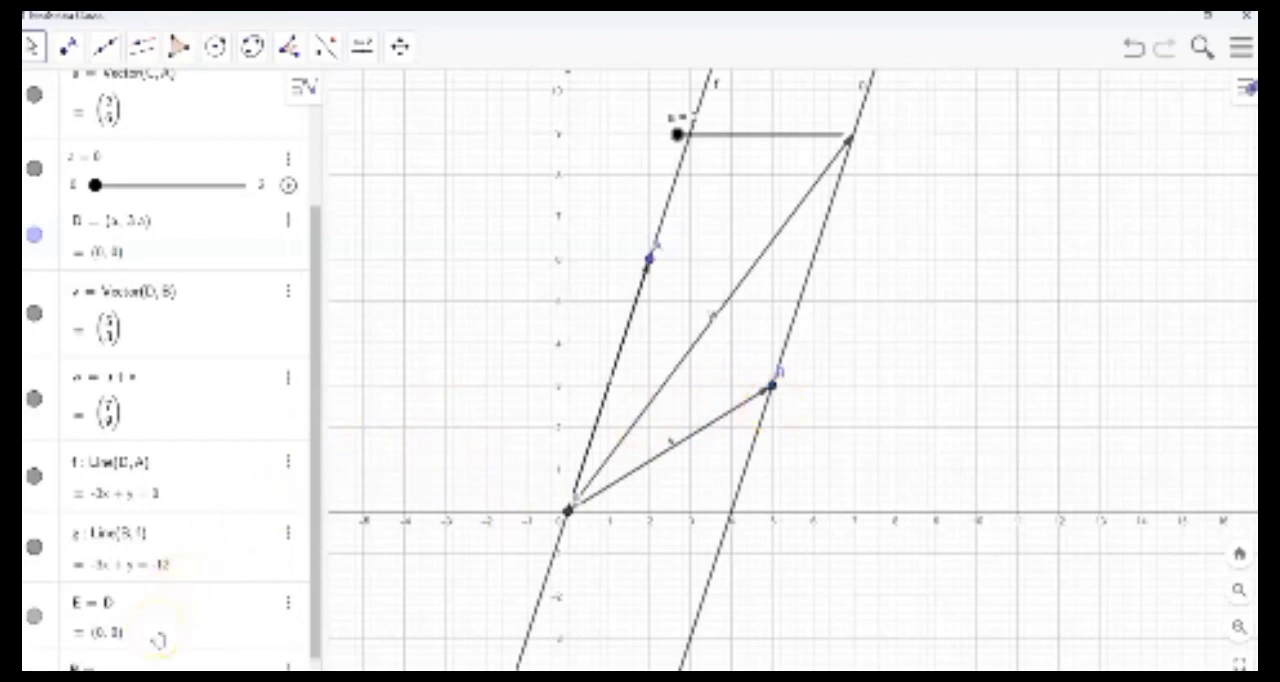
type("E")
key("BackSpace")
type("(5")
type("+a")
type(",")
type("3")
type("+3a")
type("+")
type("-12")
key("Return")
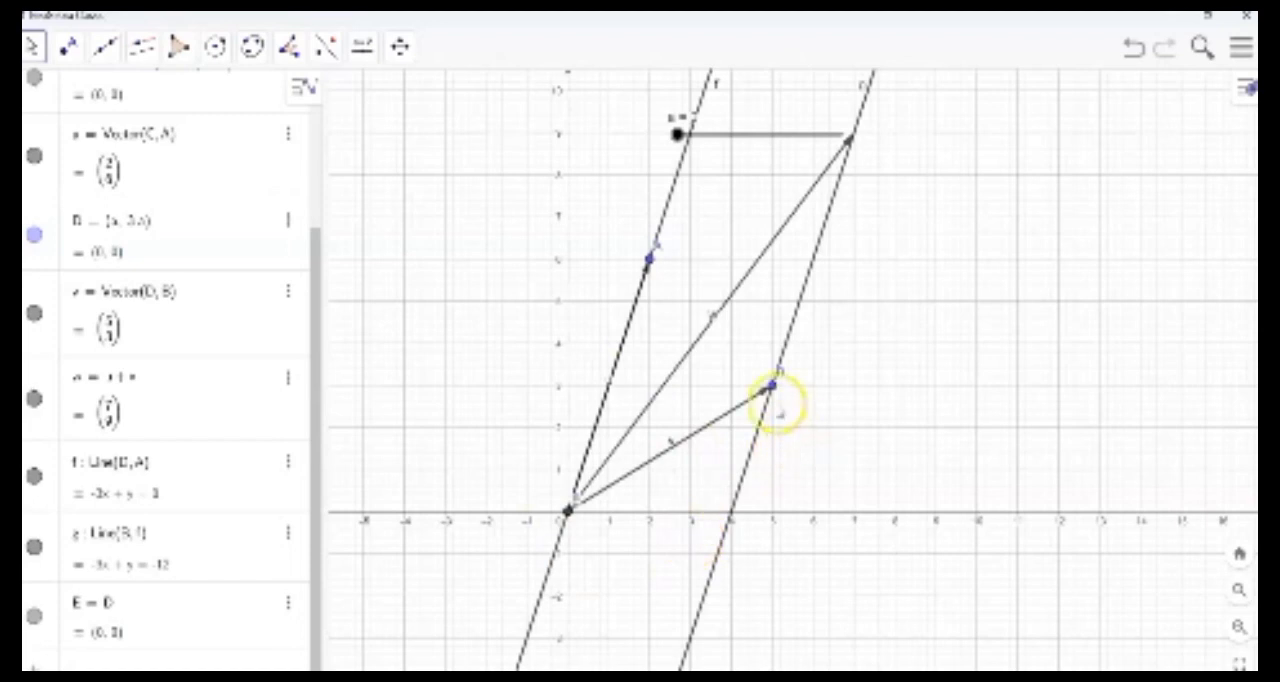
- Delete the line through D and A together with the parallel line that depends on it
mouse_move(678, 133)
left_mouse_down()
mouse_move(849, 131)
mouse_move(677, 133)
left_mouse_up()
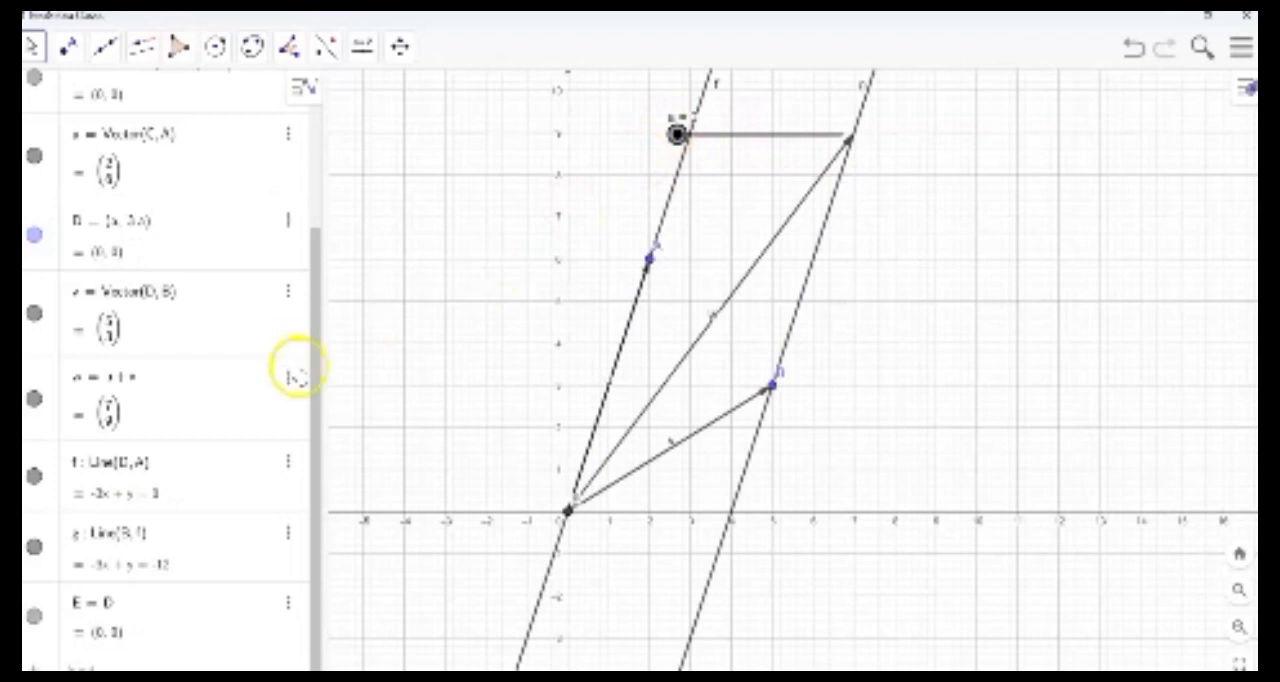
left_click(288, 463)
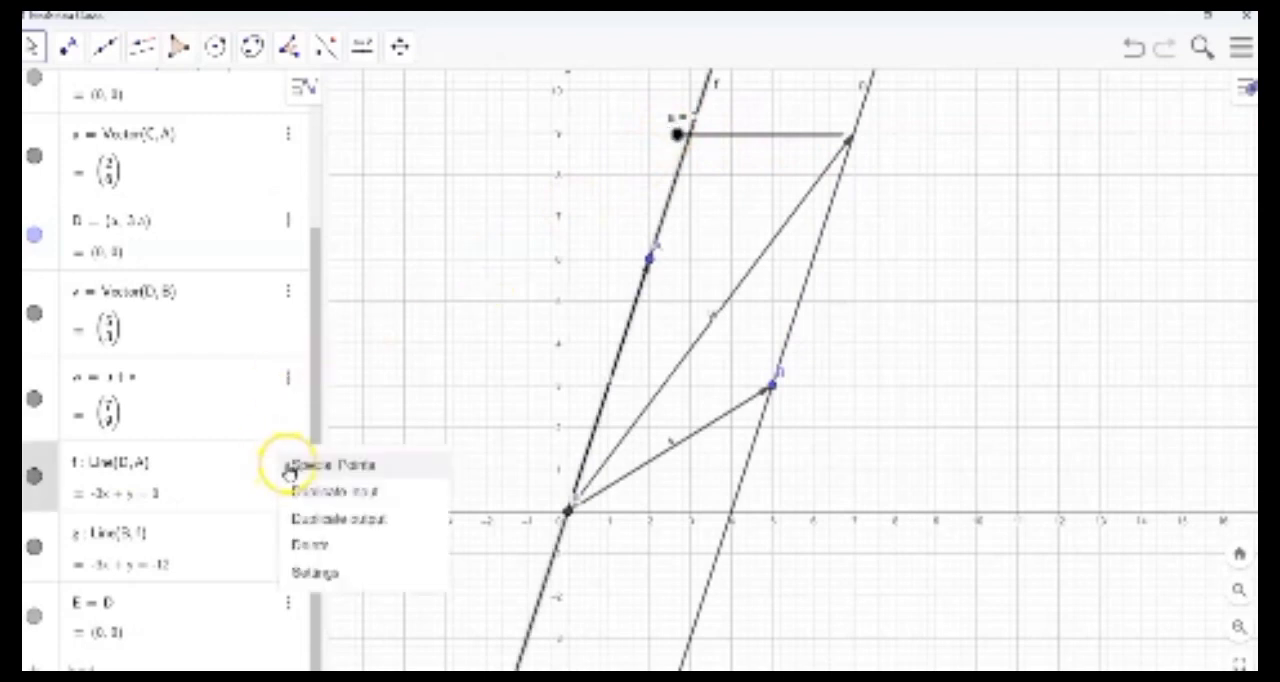
left_click(316, 545)
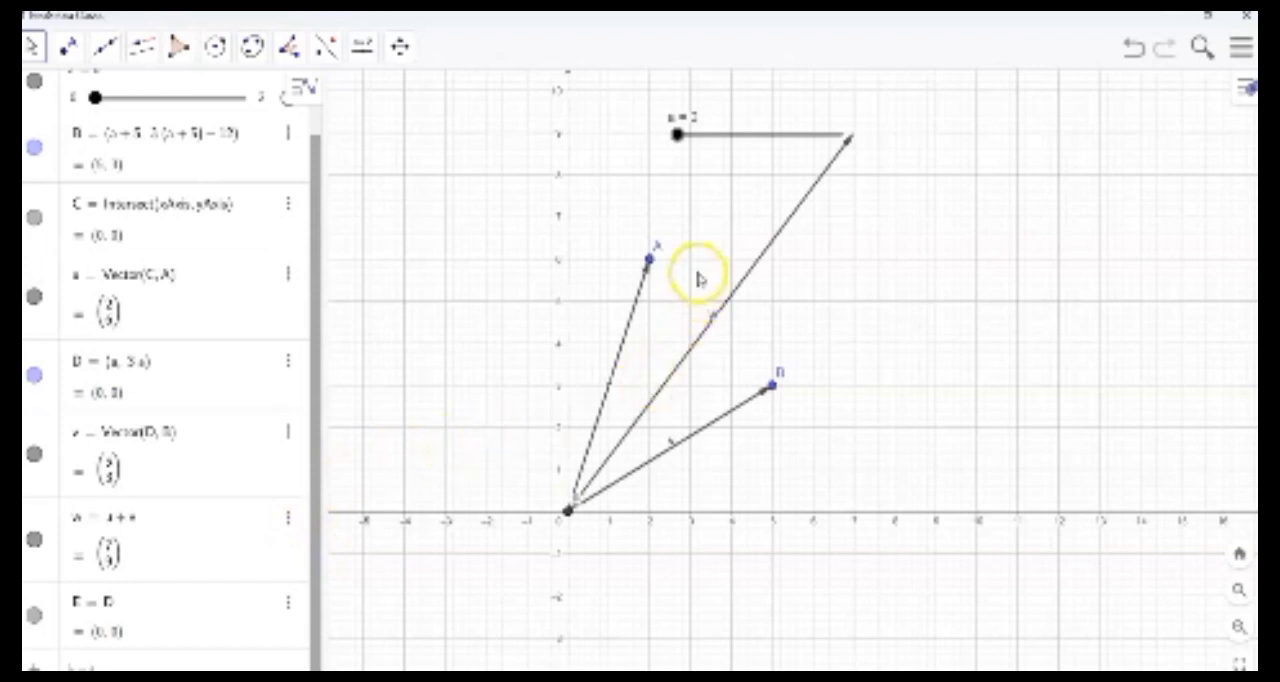
- Move slider a to its maximum of 2 to shift vector v to the tip of vector u
mouse_move(683, 150)
left_mouse_down()
mouse_move(680, 140)
mouse_move(846, 160)
mouse_move(829, 143)
mouse_move(672, 138)
left_mouse_up()
left_click_drag(727, 162, 894, 229)
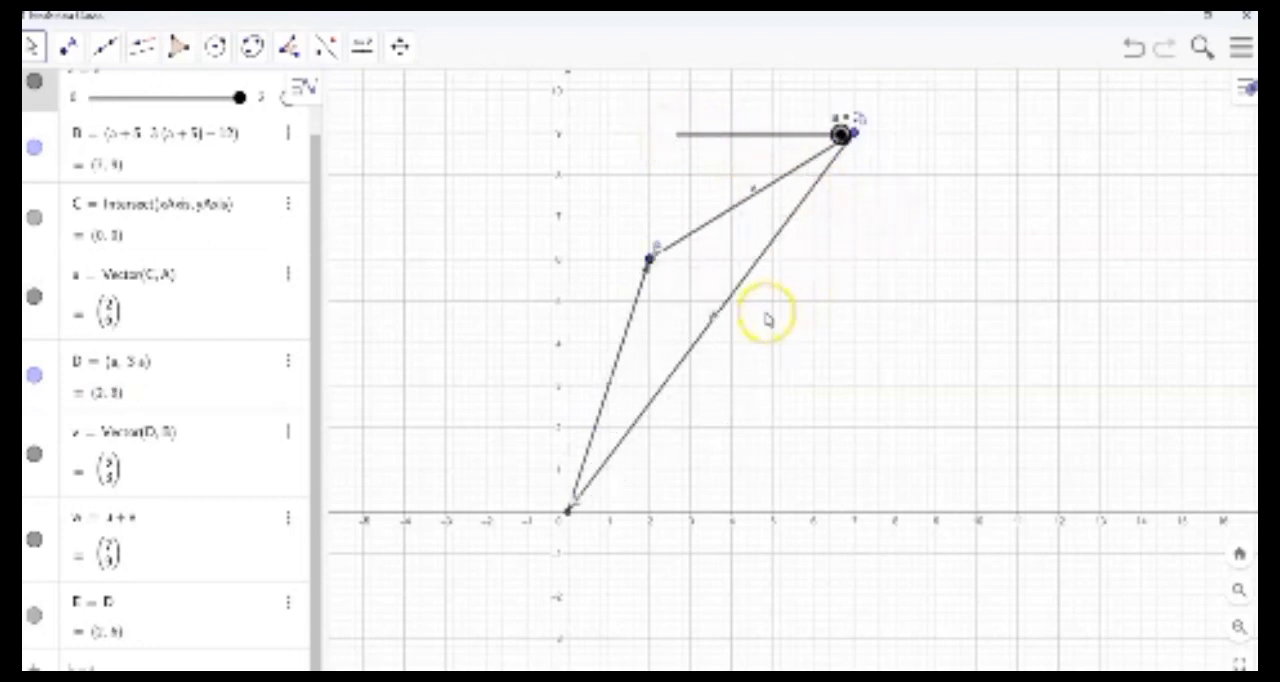